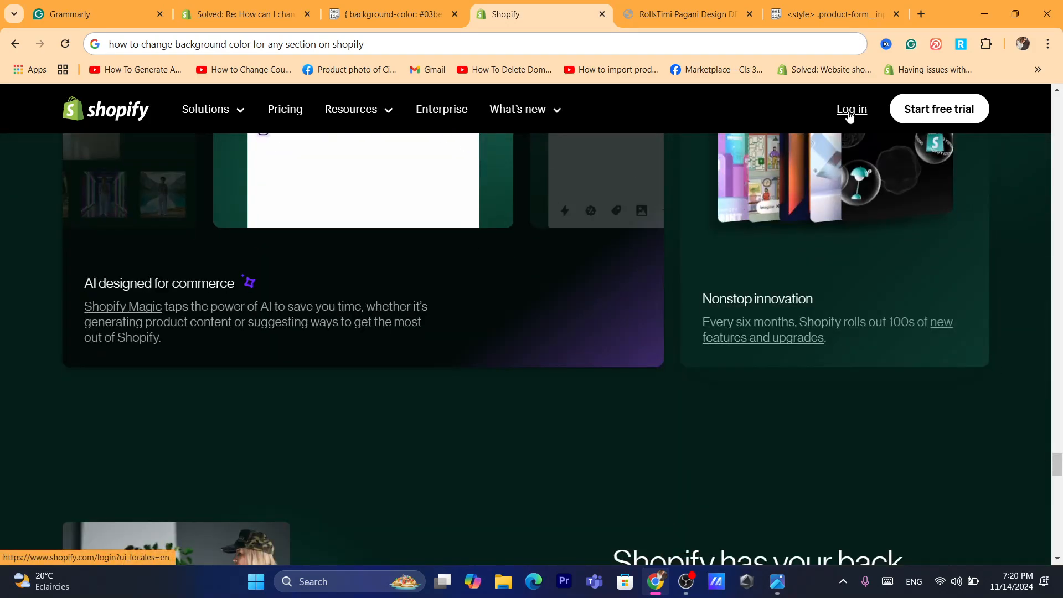
- Log in to the Shopify store admin and check the background-color CSS snippet in the open Pastebin page
left_click(840, 111)
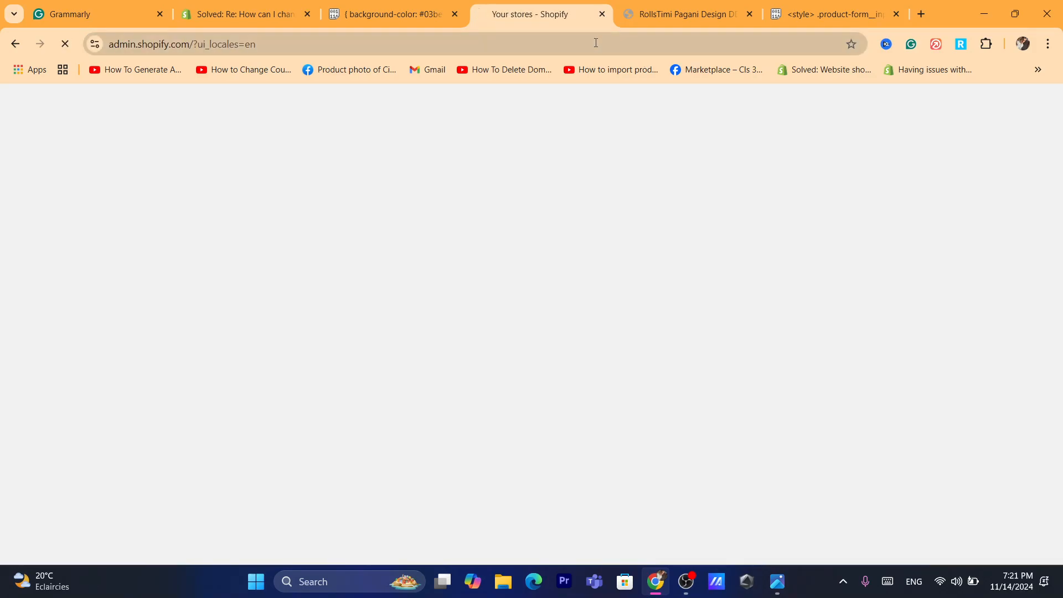
left_click(596, 42)
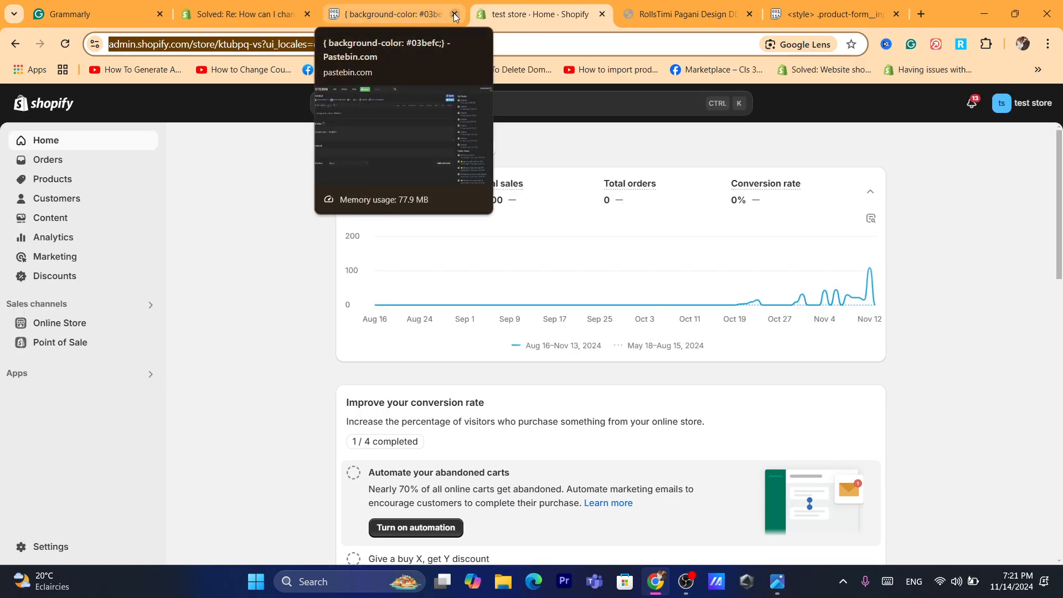
left_click(392, 9)
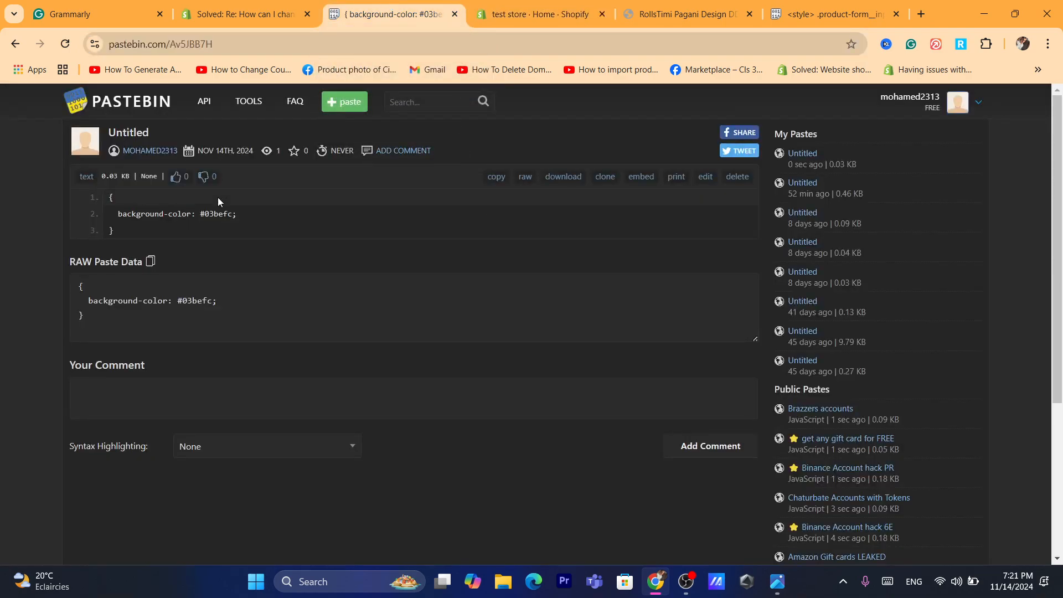
left_click(549, 8)
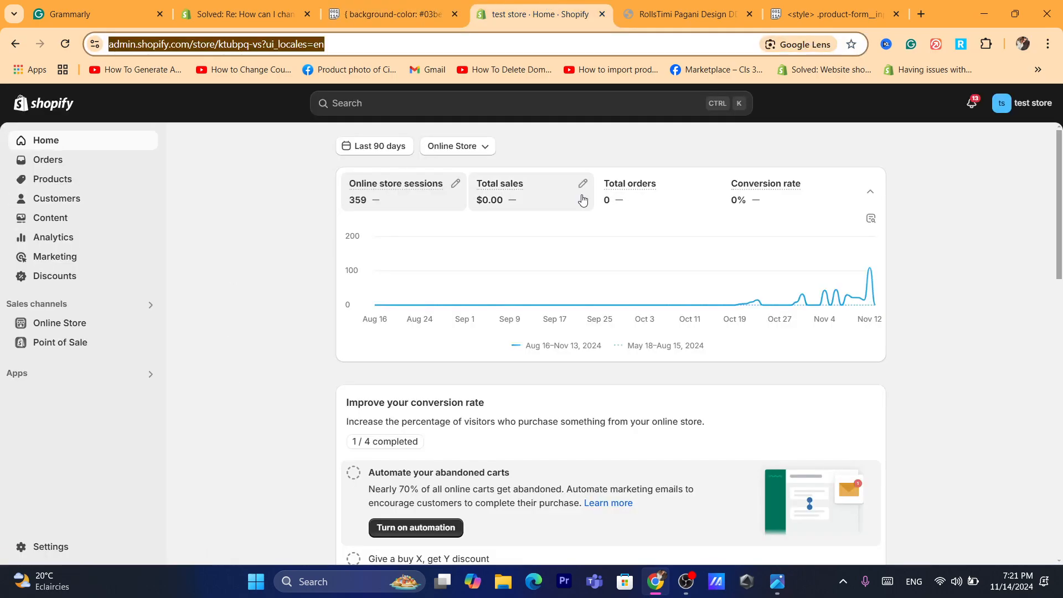
- Open the online store's live Dawn theme for customization and select the header section on the home page
left_click(53, 323)
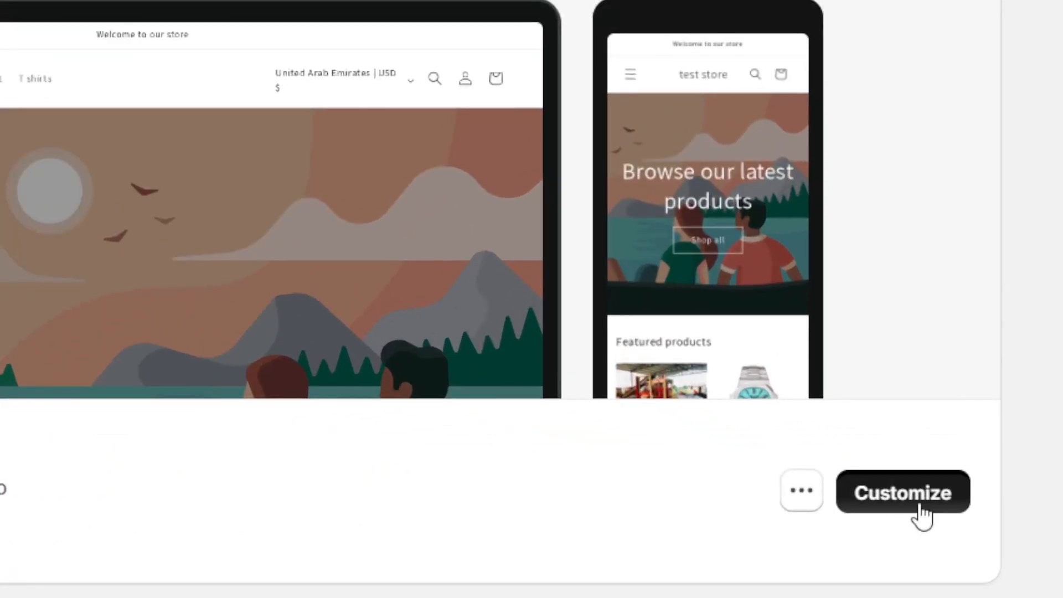
left_click(921, 505)
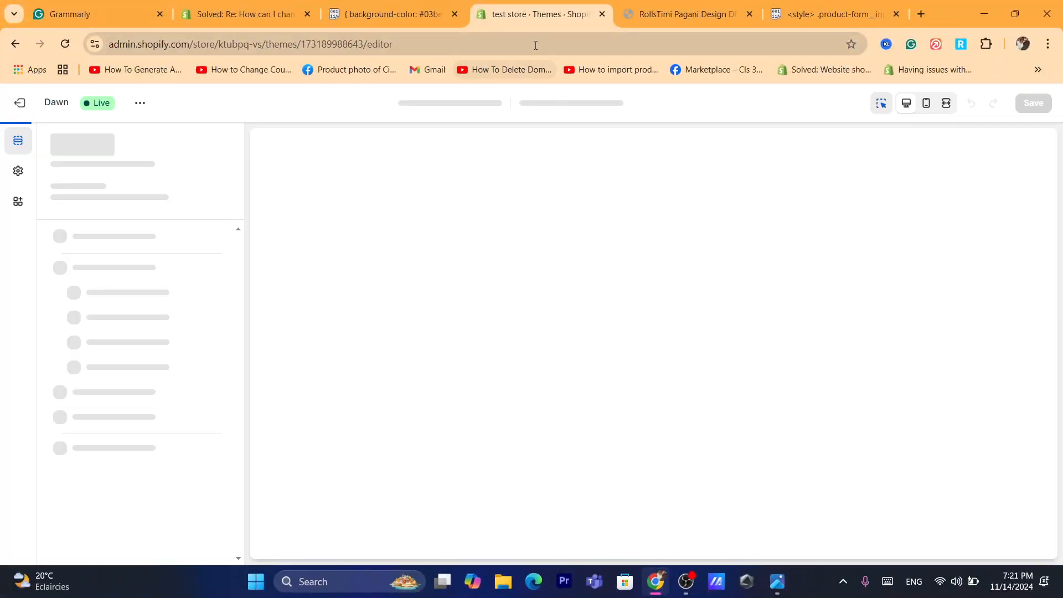
left_click(535, 44)
type("s")
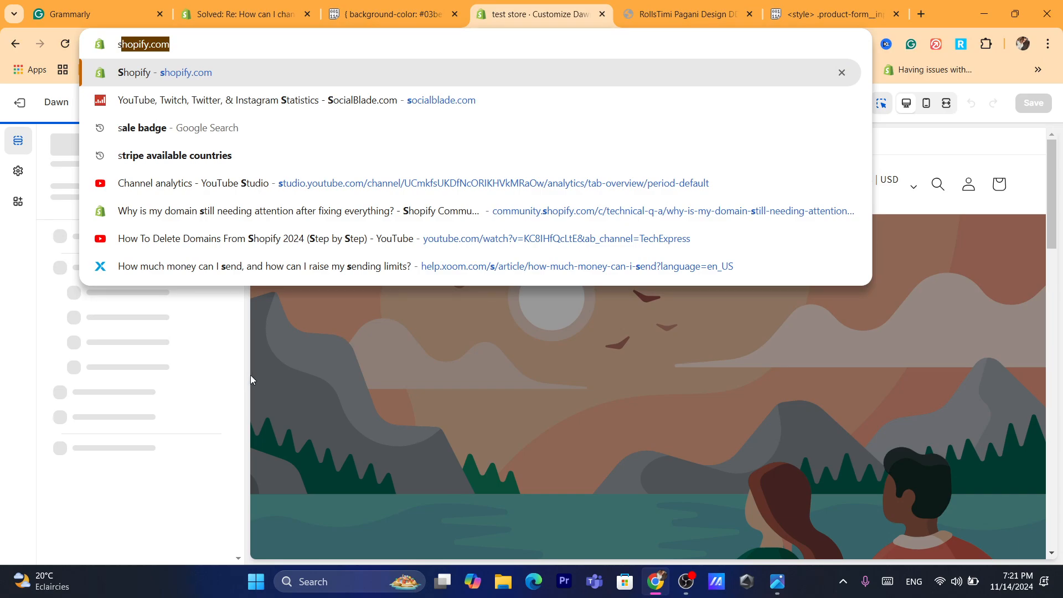
left_click(250, 374)
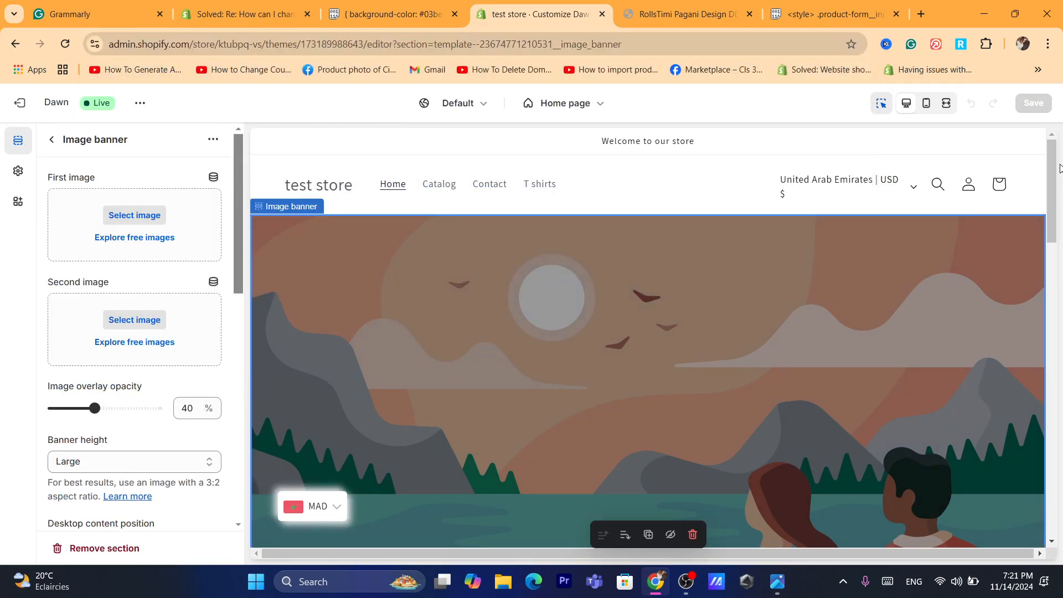
left_click_drag(1050, 186, 1048, 175)
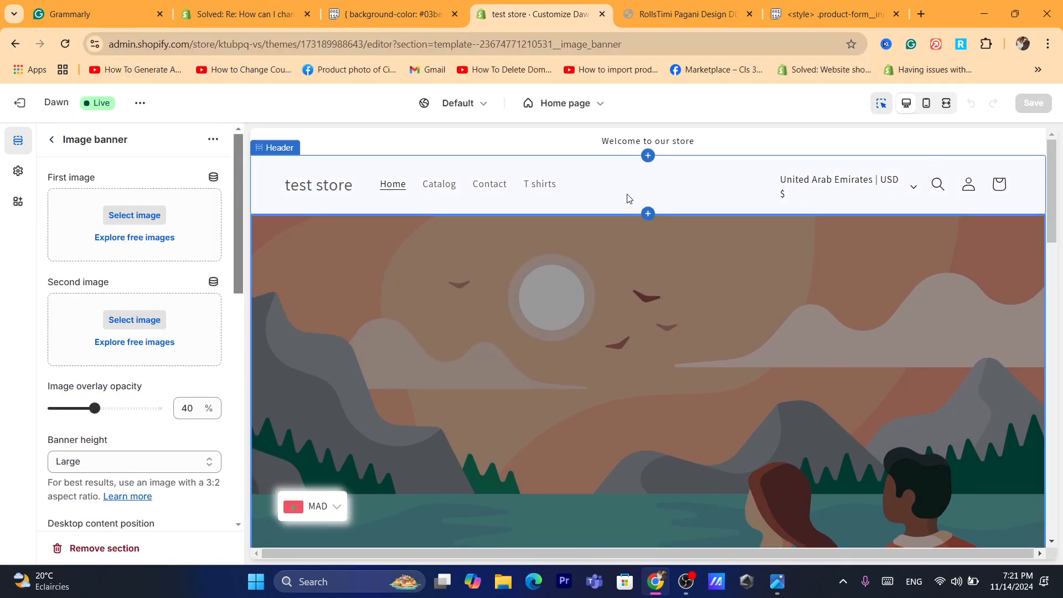
left_click(628, 199)
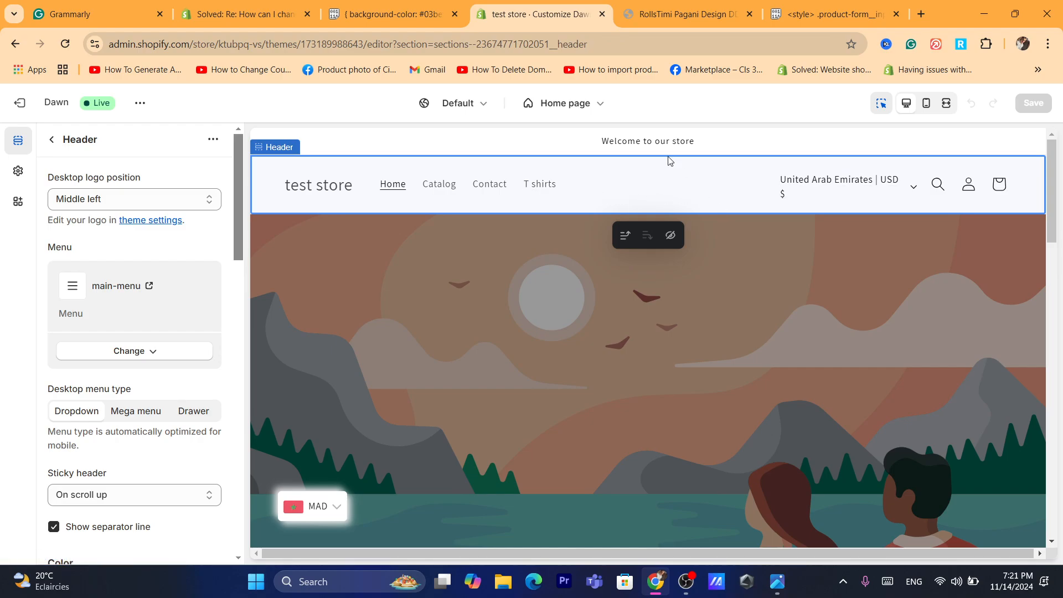
- Try color schemes Scheme 2 and Scheme 3 on the footer section and set it back to Scheme 1
left_click_drag(1052, 199, 1059, 477)
left_click(704, 327)
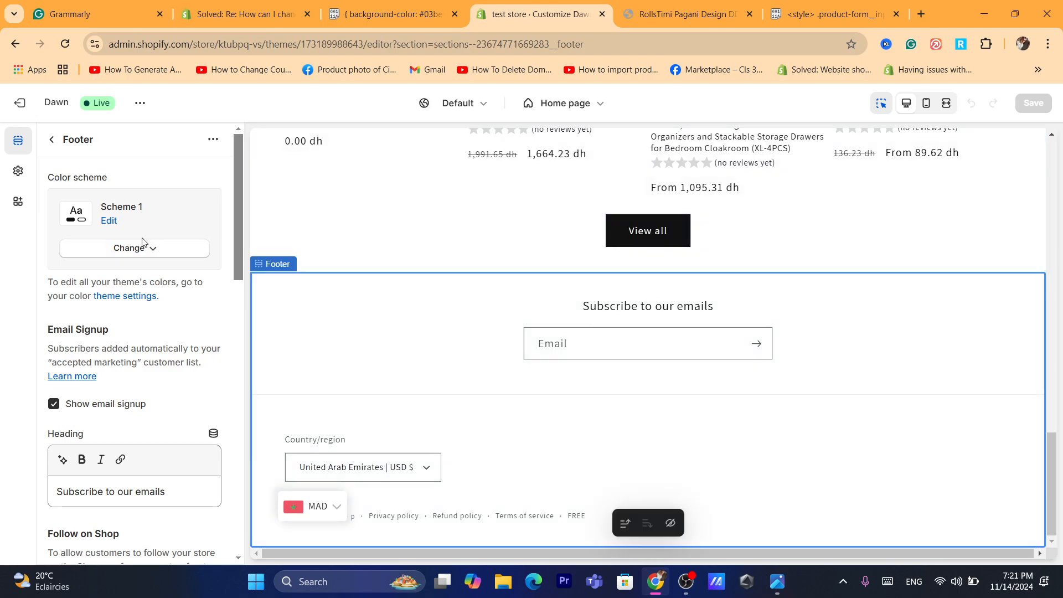
left_click(143, 258)
left_click(142, 315)
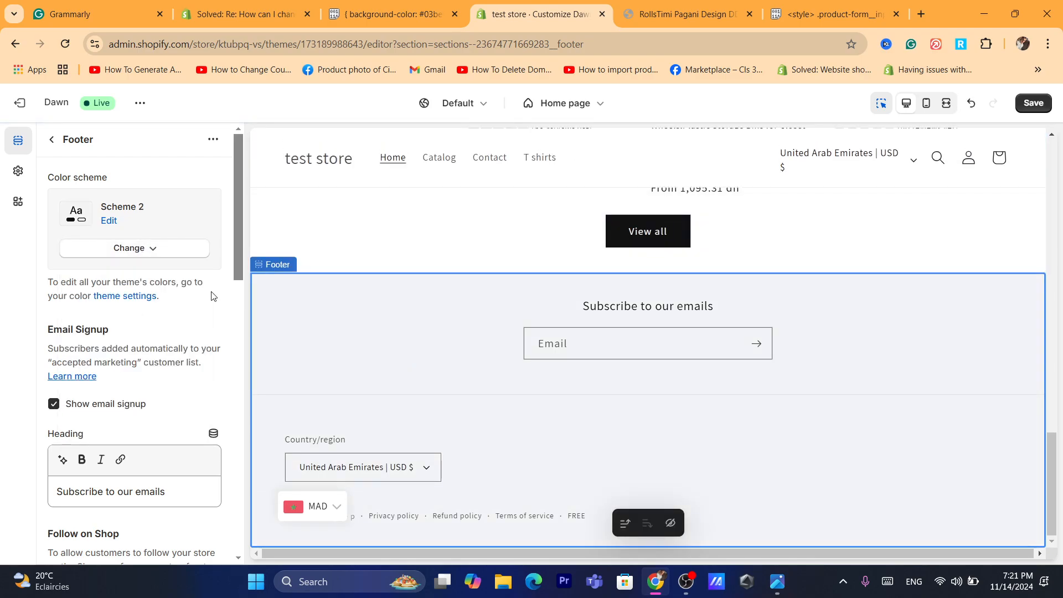
left_click(127, 252)
left_click(138, 354)
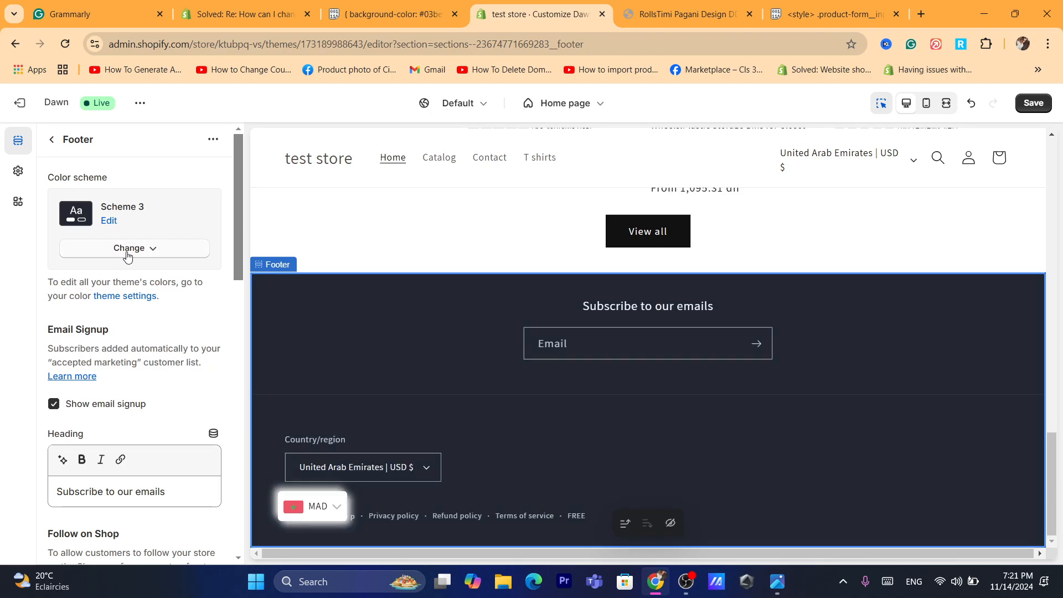
left_click(110, 252)
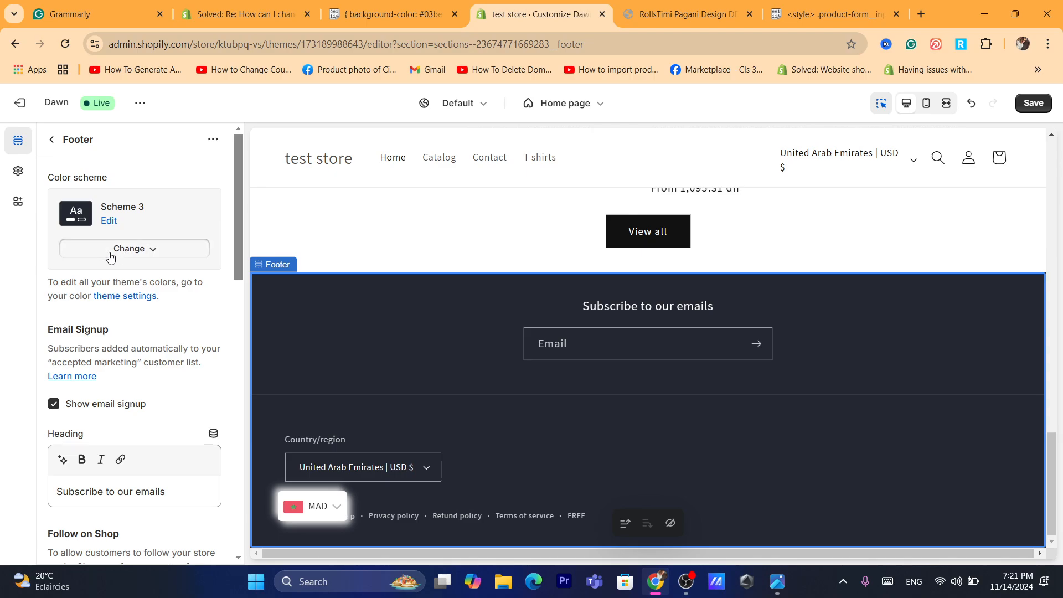
left_click(125, 285)
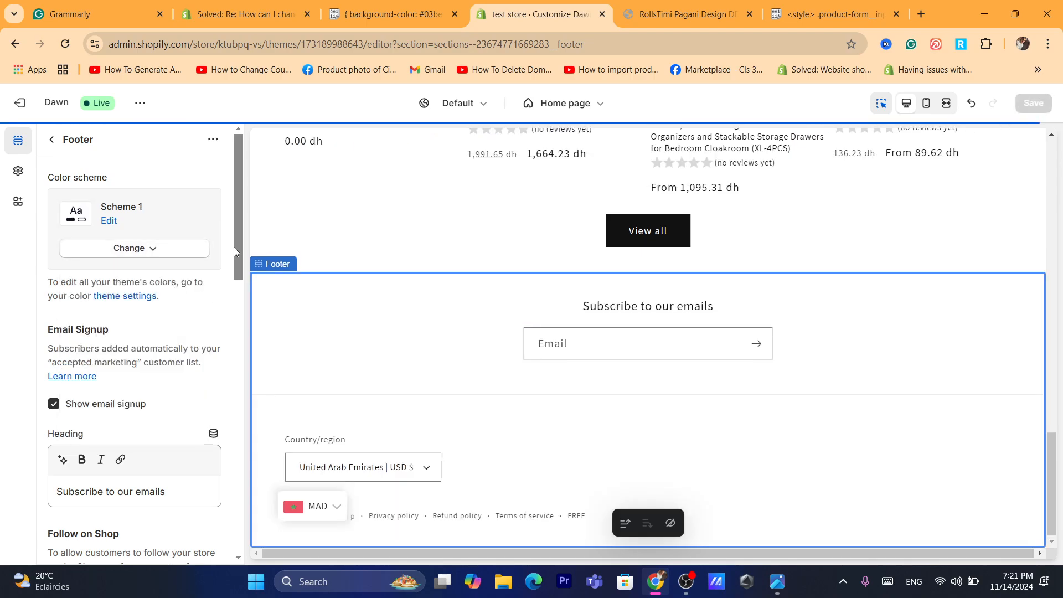
- Look through the footer section's remaining settings down to Custom CSS
left_click_drag(233, 247, 232, 531)
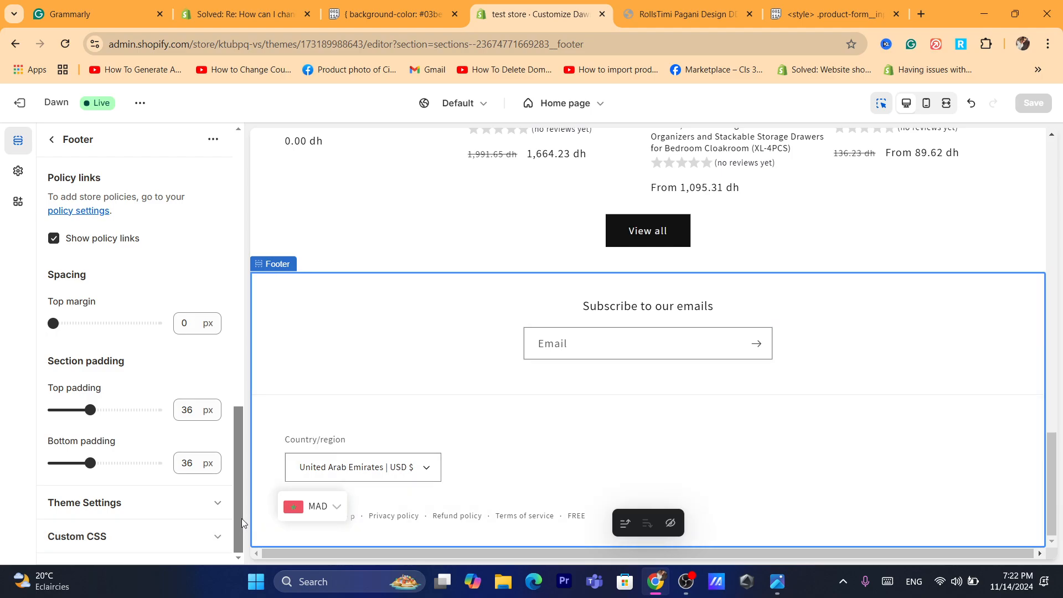
left_click_drag(242, 522, 232, 248)
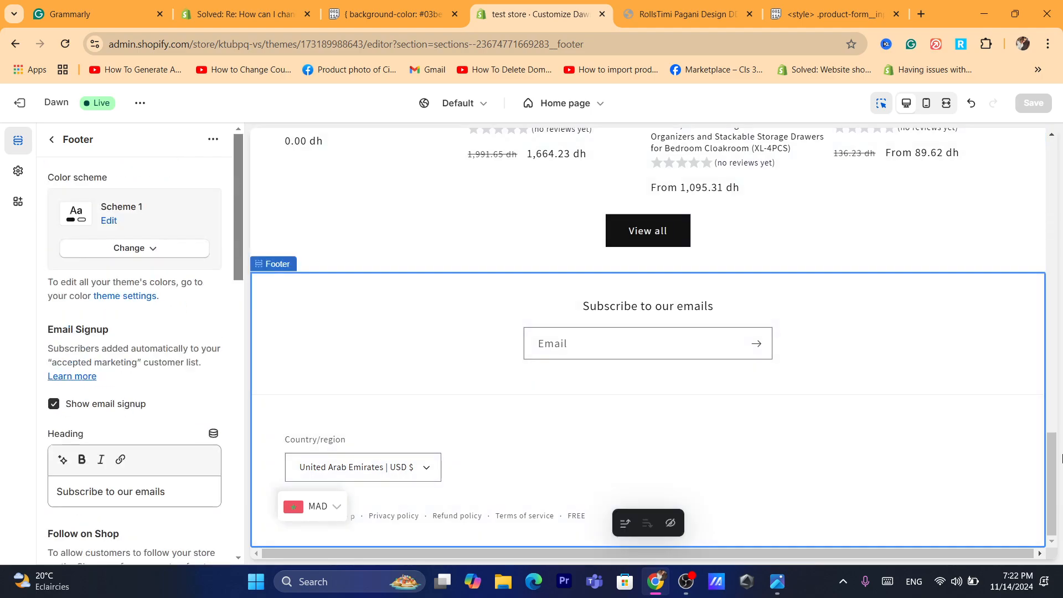
left_click_drag(1054, 465, 1054, 435)
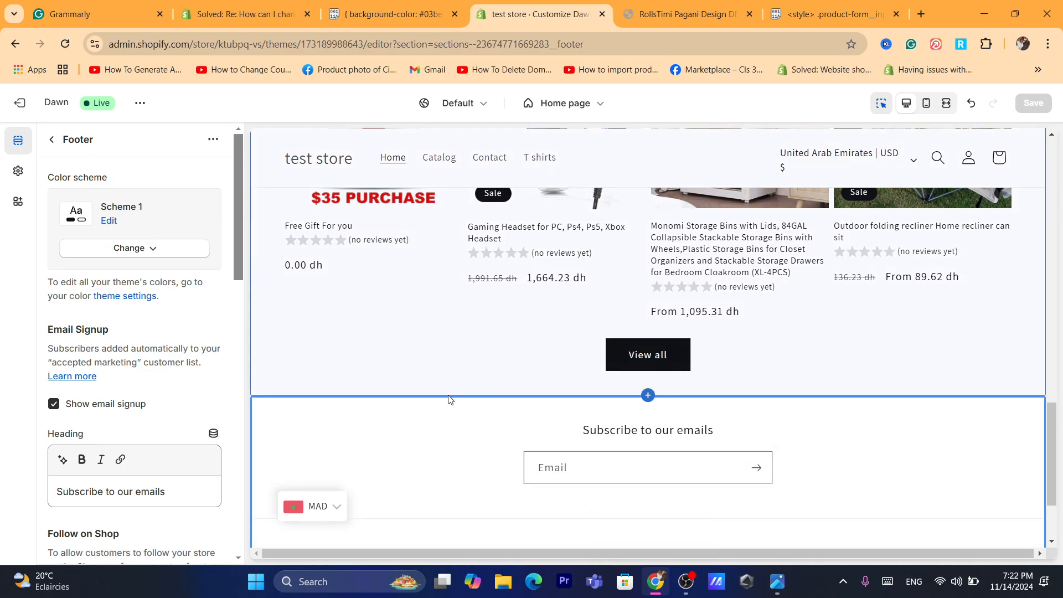
- Add an Email signup section at the end of the home page template, above the footer
left_click(48, 139)
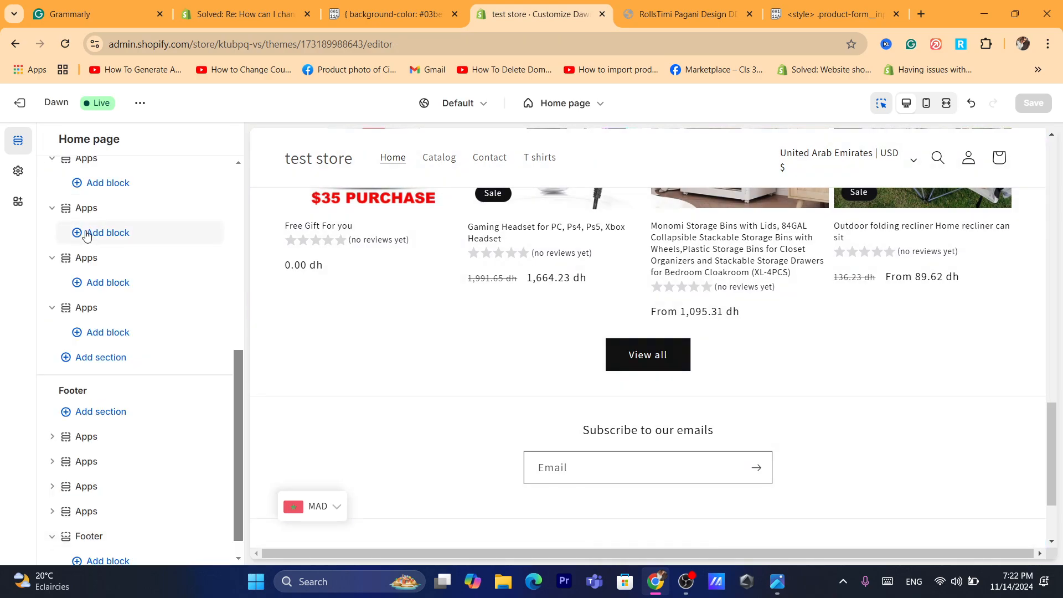
left_click(93, 358)
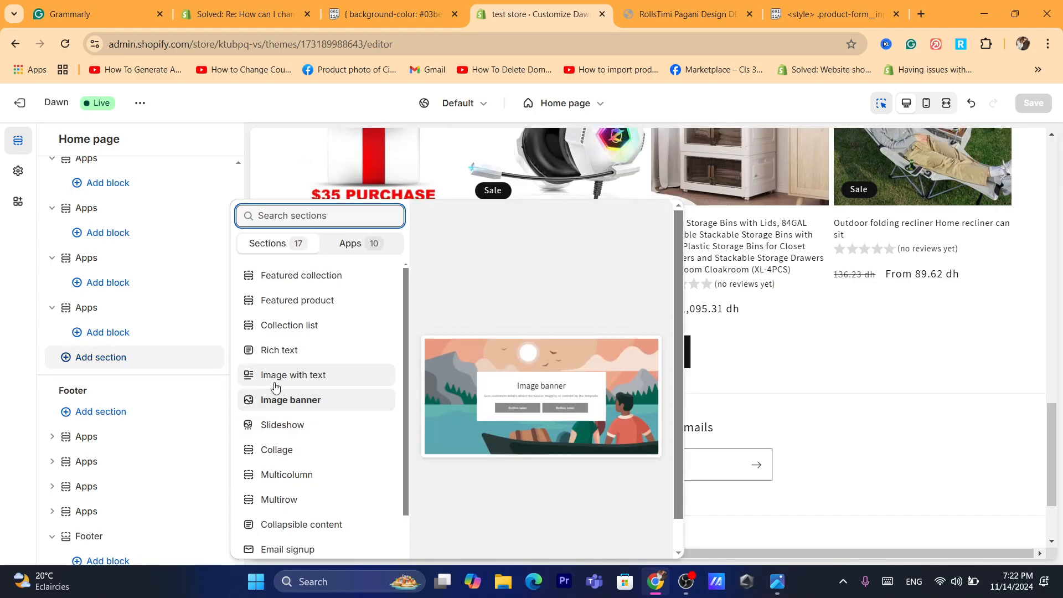
left_click(293, 551)
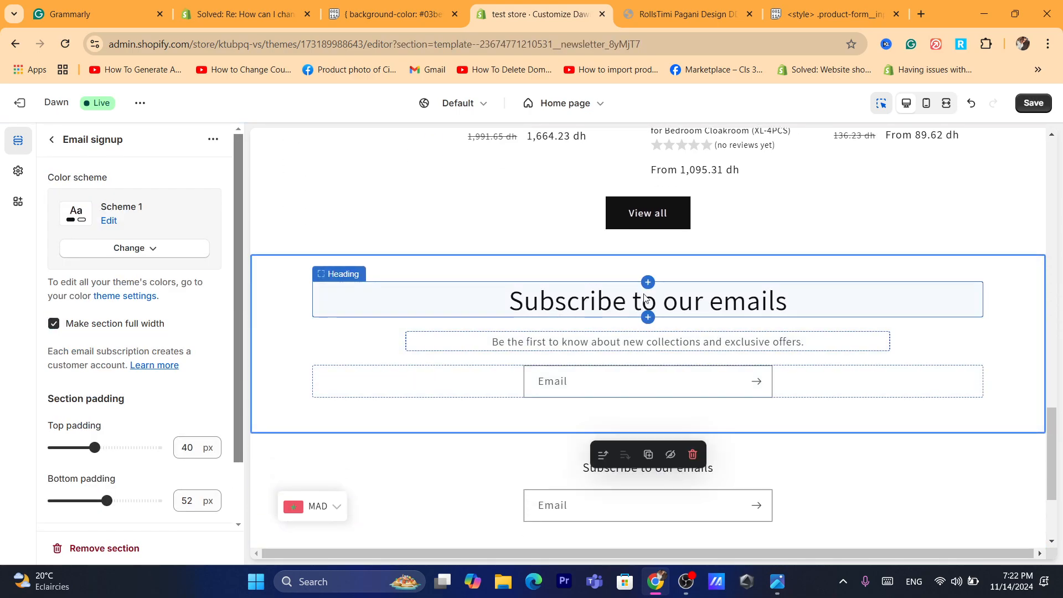
left_click(914, 307)
left_click(996, 347)
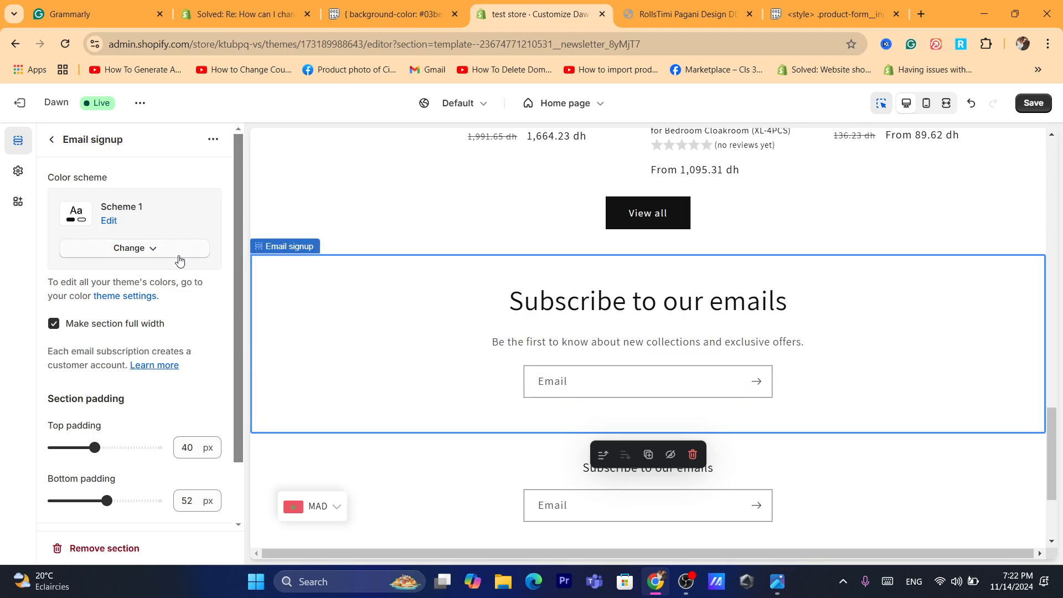
- View the color scheme choices of the Email signup section and return to the home page's section list
left_click(179, 256)
left_click(107, 179)
left_click(51, 140)
- Add a Contact form section to the home page below the Email signup section
left_click(124, 440)
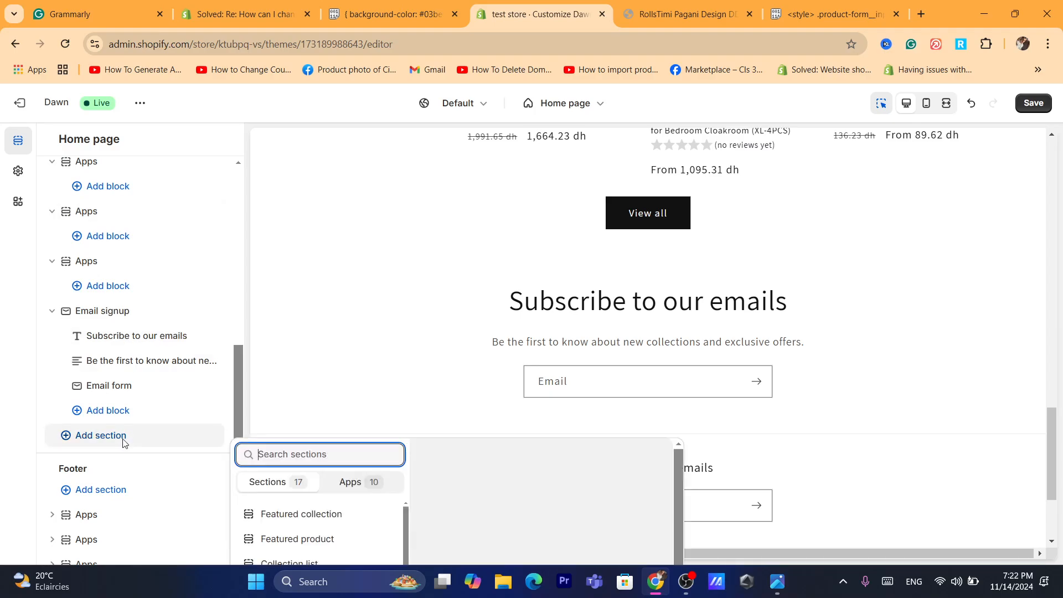
left_click_drag(404, 419, 408, 465)
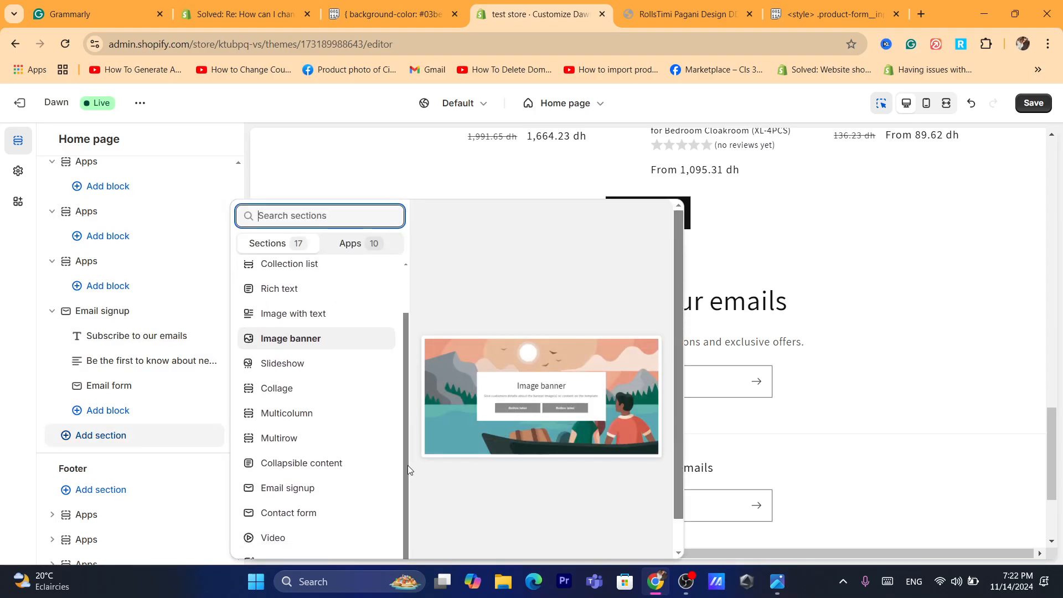
left_click(317, 512)
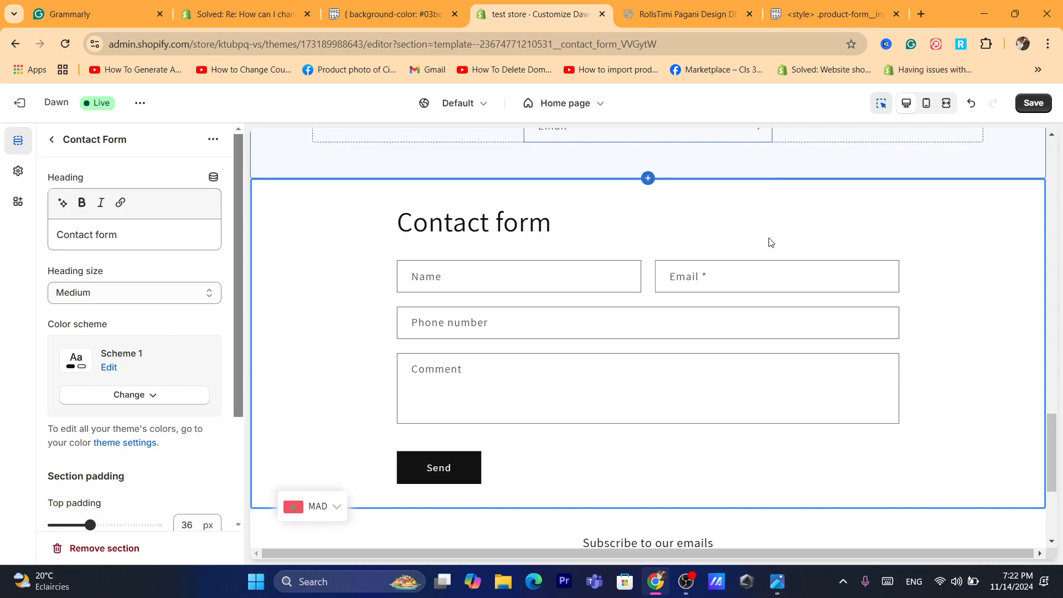
- Apply Scheme 4 to the contact form section and set that scheme's background color to #AB7878
left_click(141, 395)
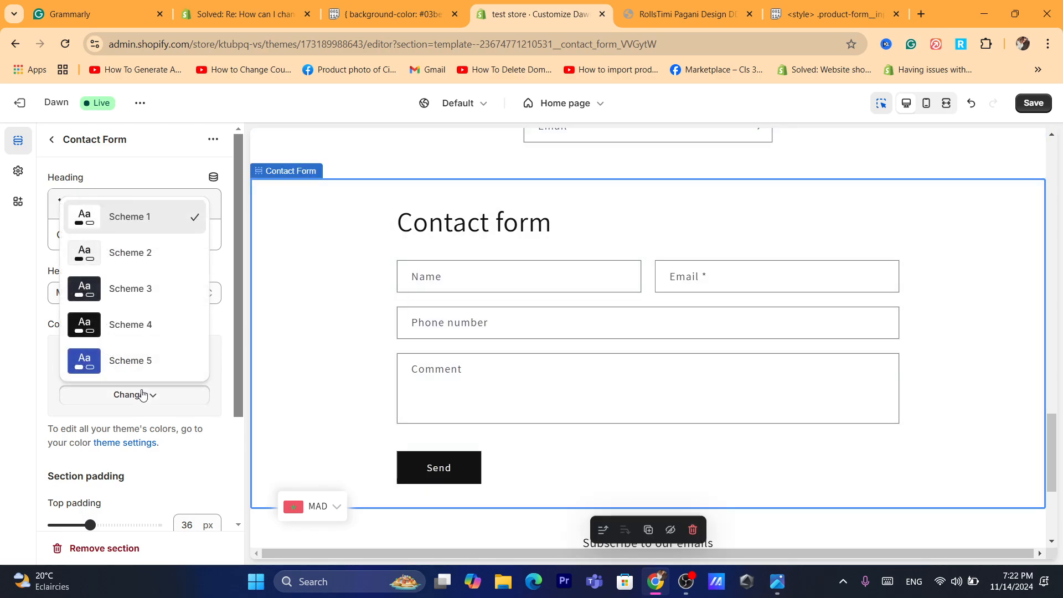
left_click(111, 318)
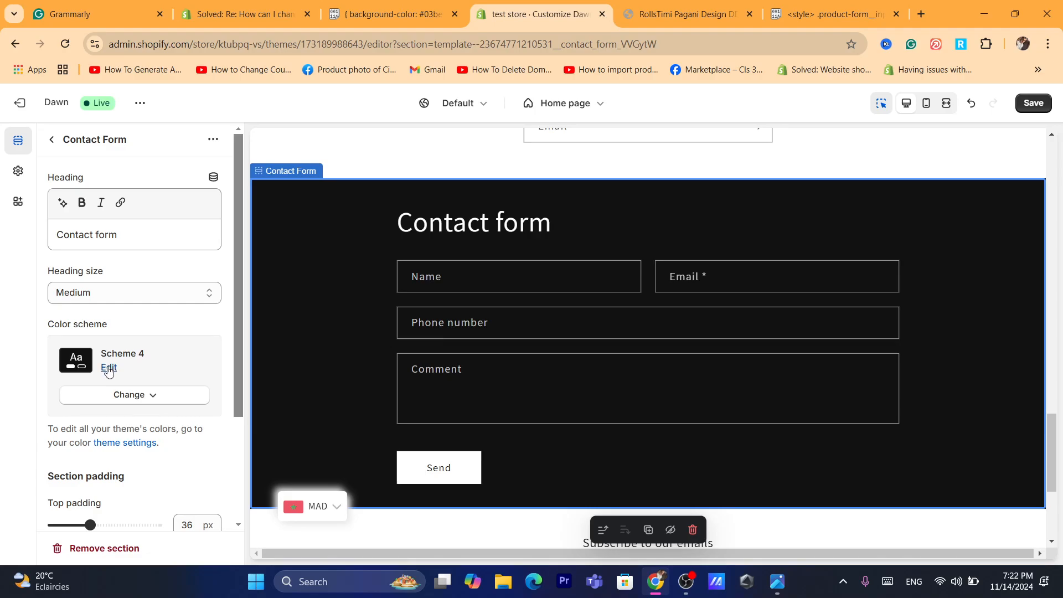
left_click(109, 368)
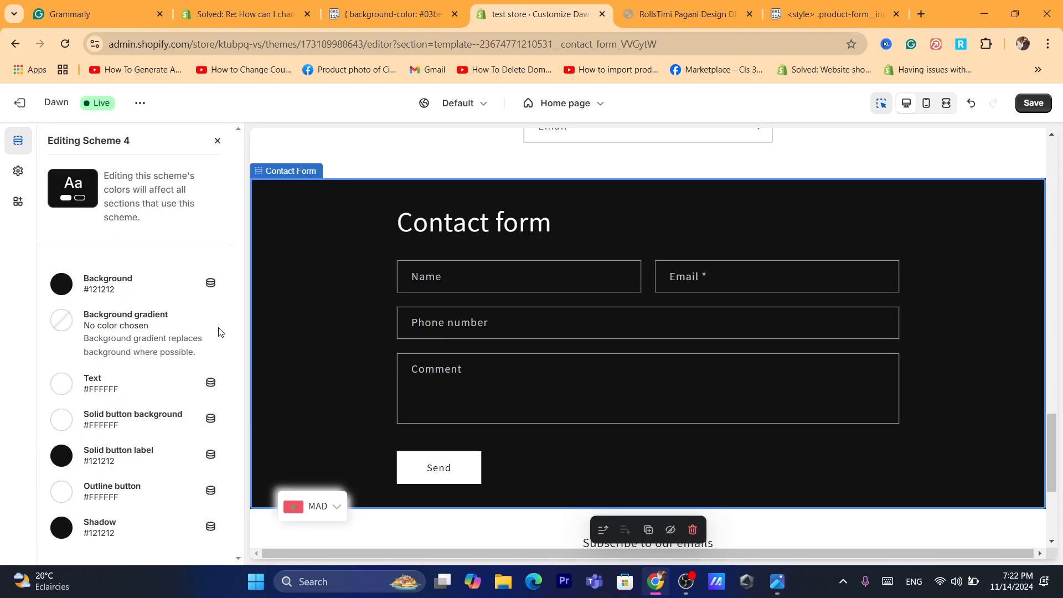
left_click(60, 287)
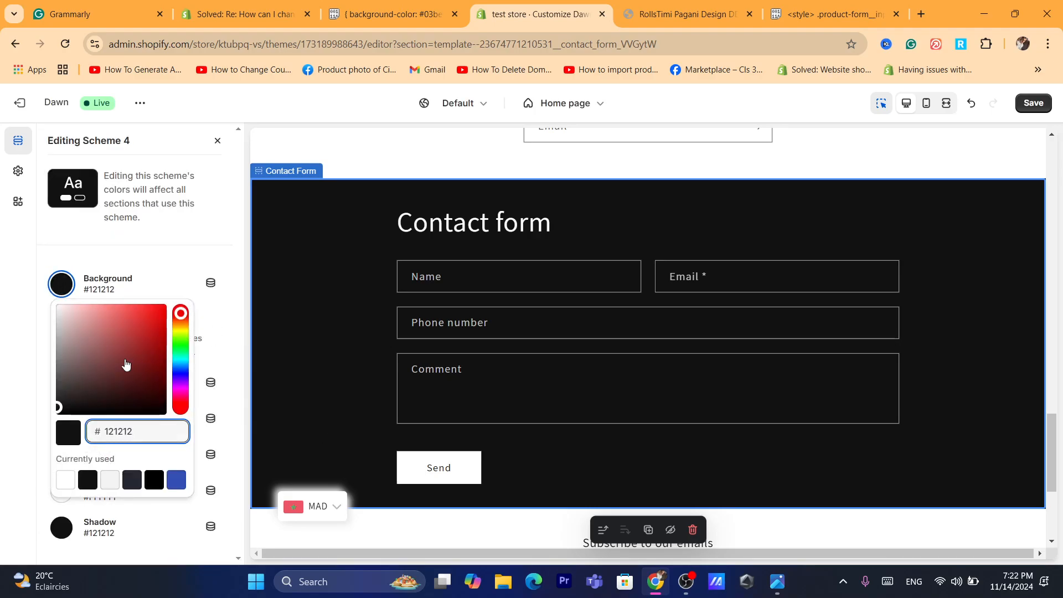
left_click_drag(125, 366, 89, 341)
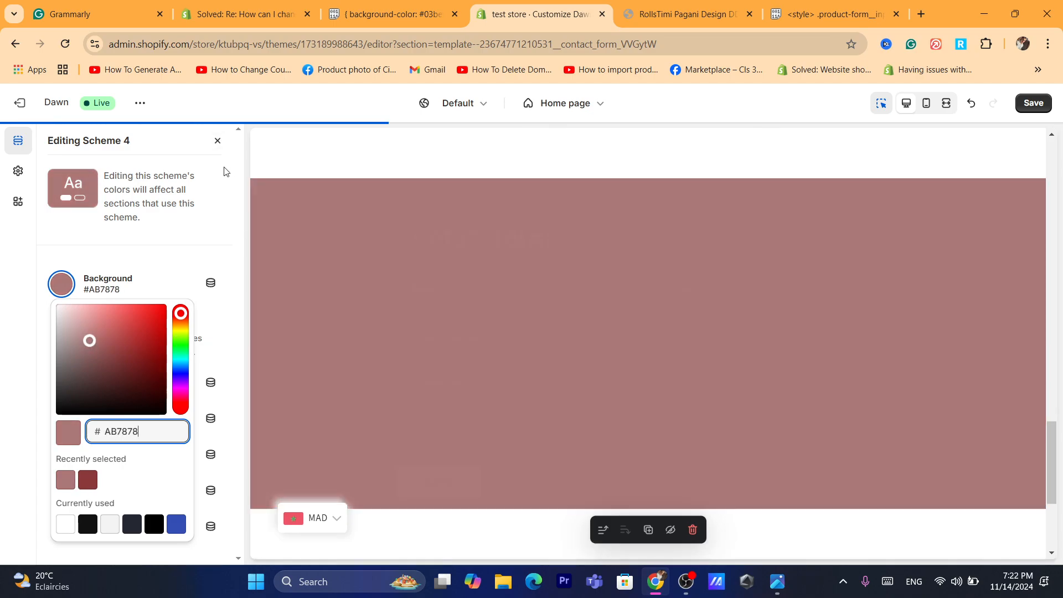
left_click(219, 148)
left_click(218, 140)
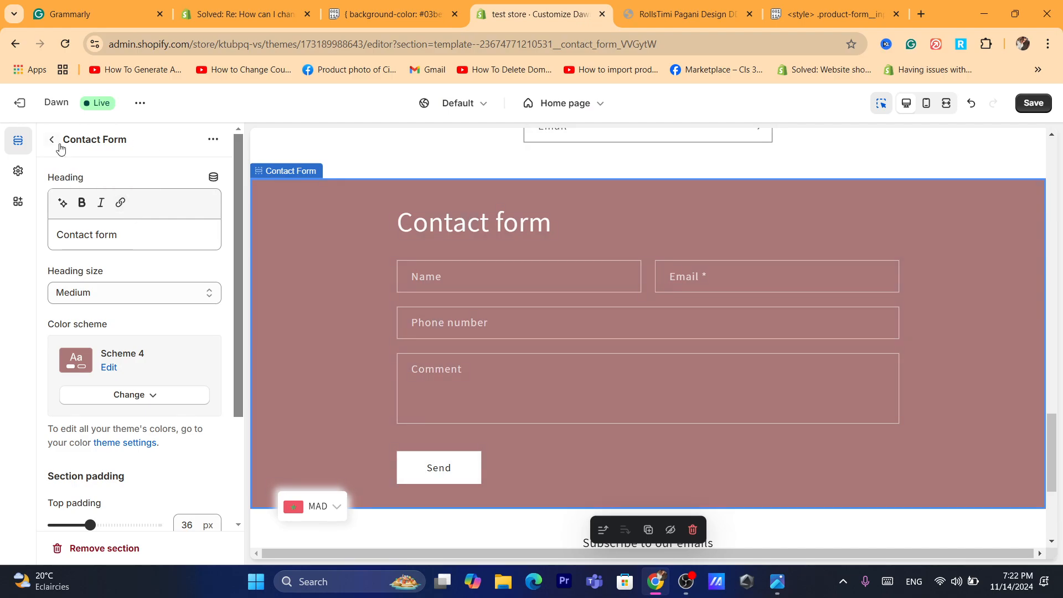
left_click(51, 140)
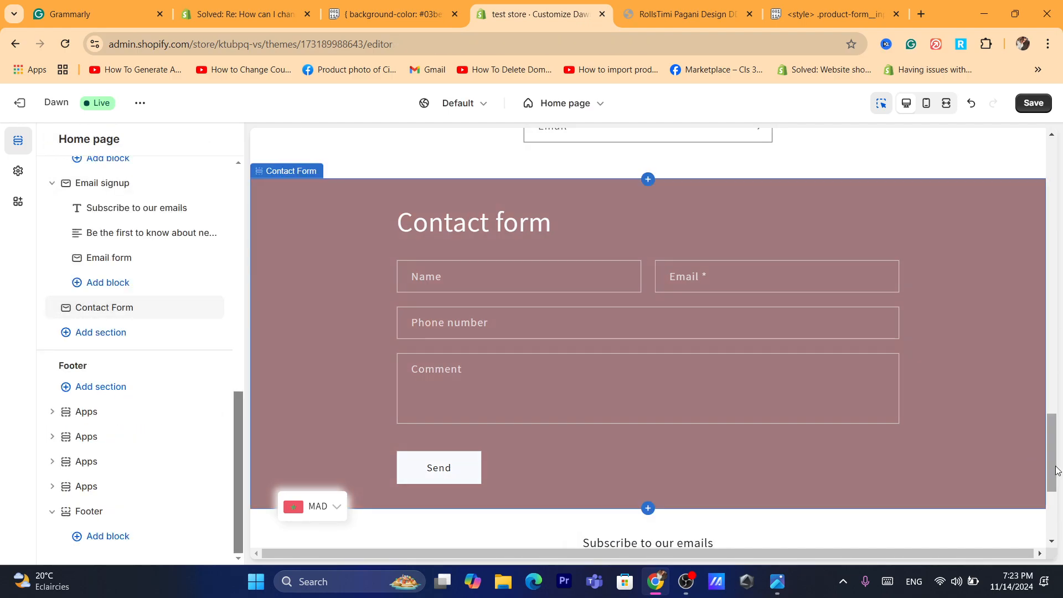
- Select the home page's header section and look through its settings down to Custom CSS
left_click_drag(1056, 470, 1055, 197)
left_click(540, 185)
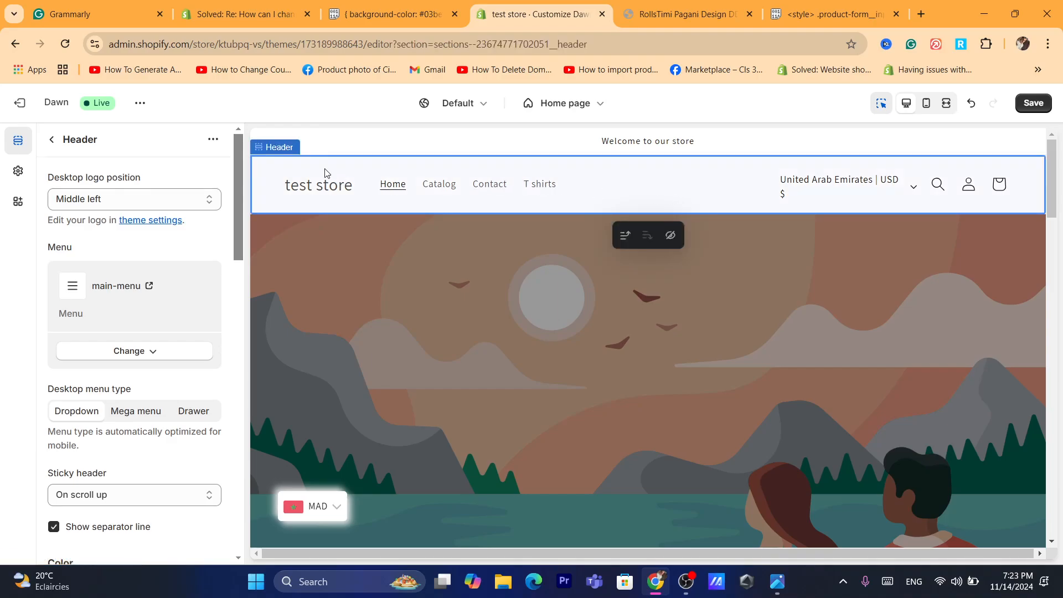
left_click(123, 351)
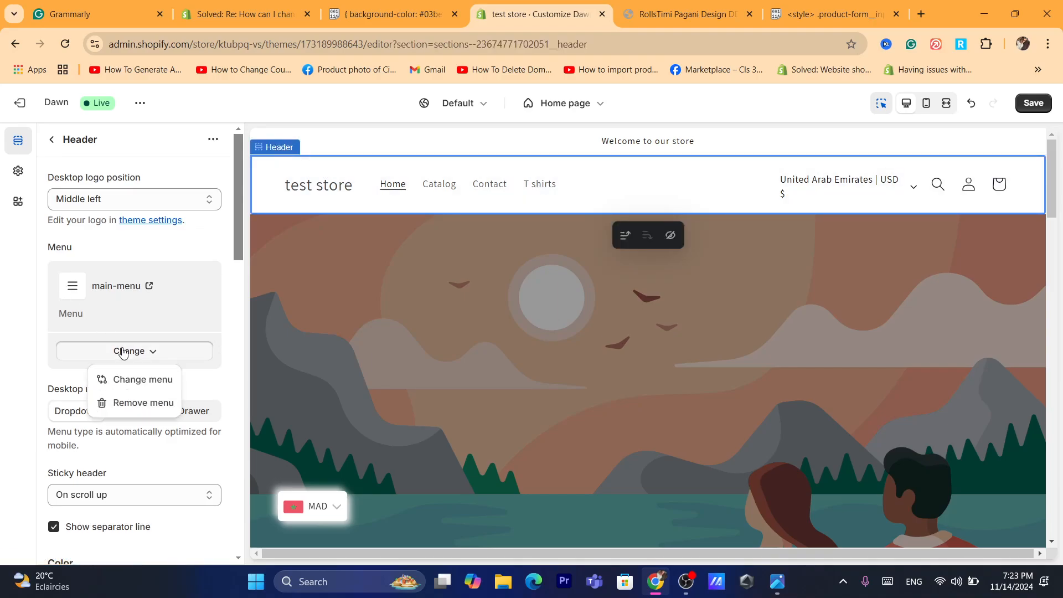
left_click(192, 300)
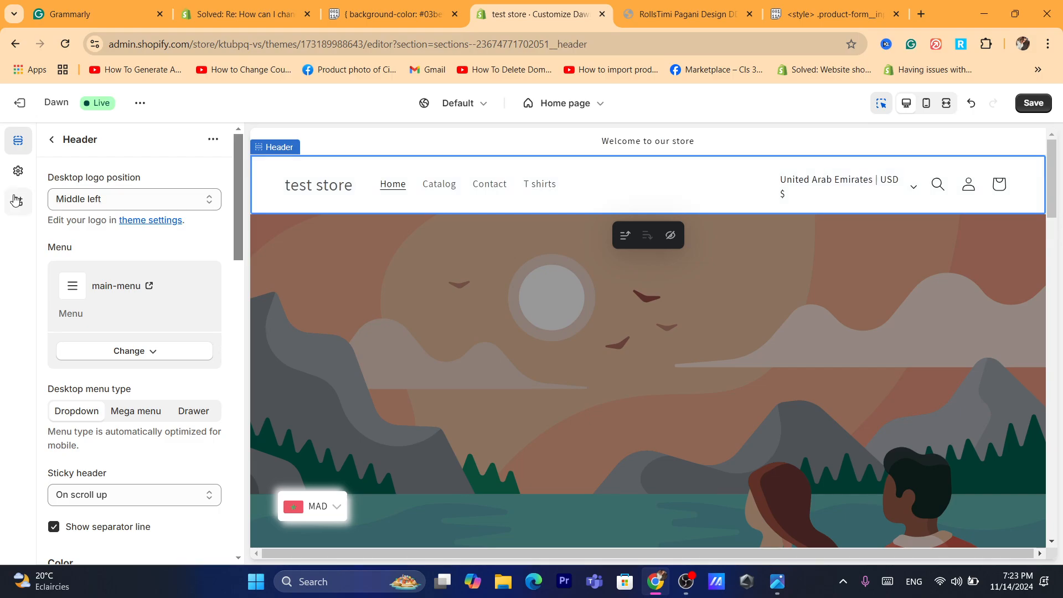
left_click_drag(237, 231, 222, 175)
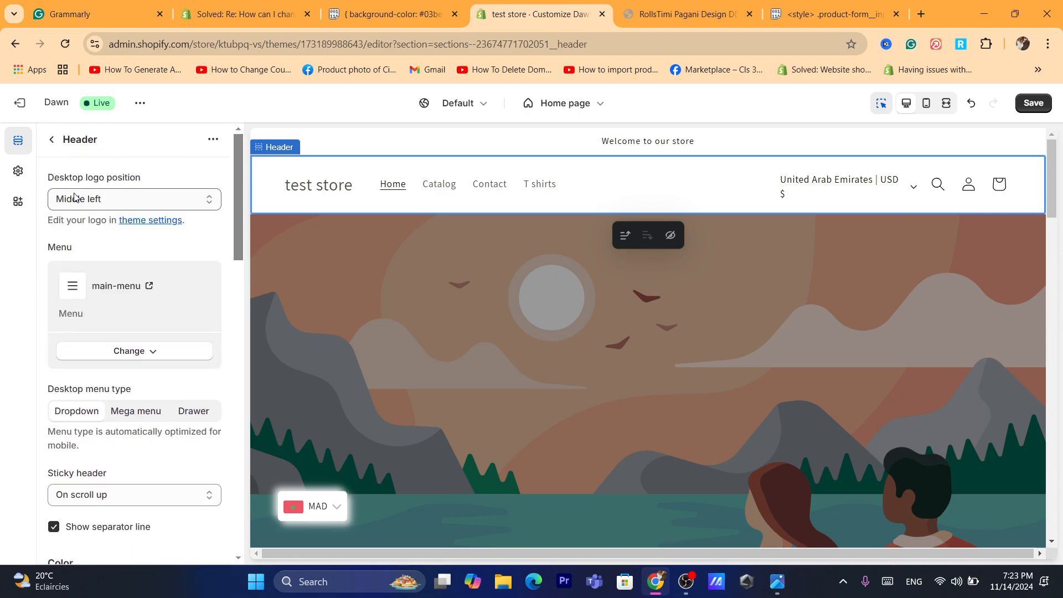
left_click_drag(241, 224, 227, 542)
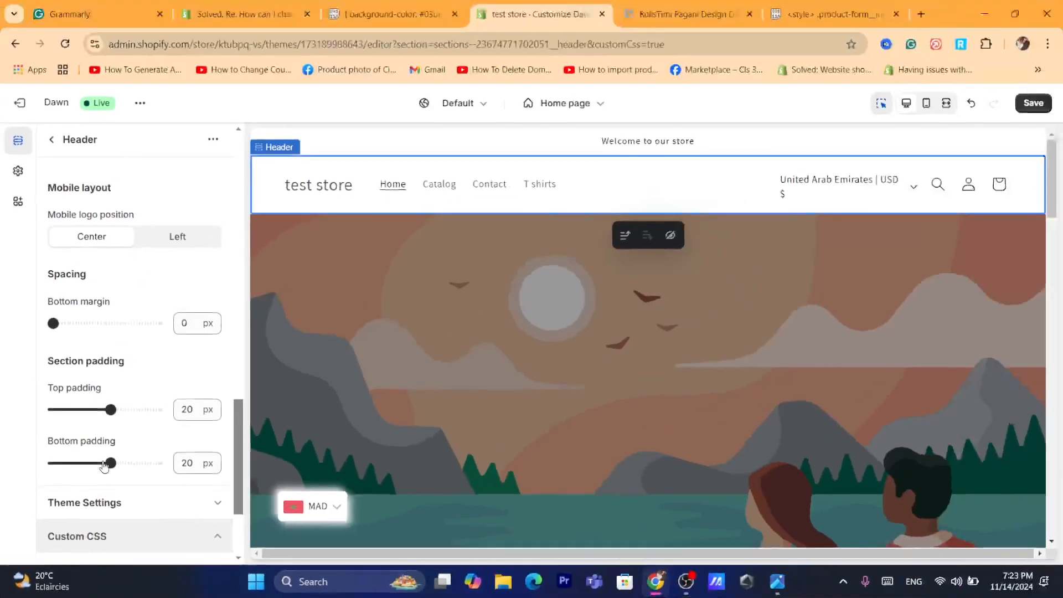
- Expand the header section's Custom CSS settings and show the empty code box
left_click(183, 498)
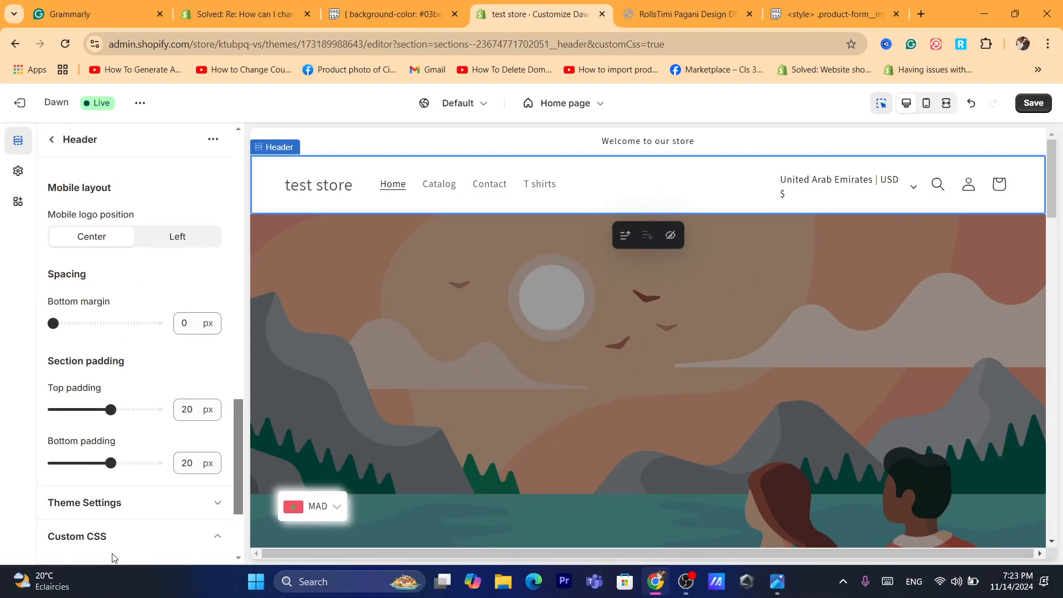
left_click(72, 547)
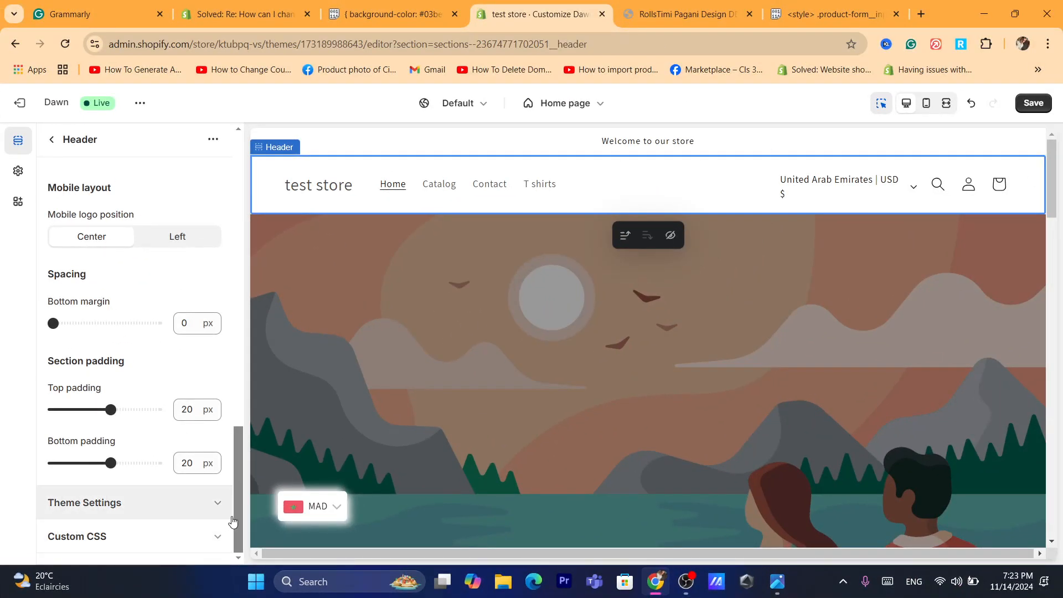
left_click(182, 538)
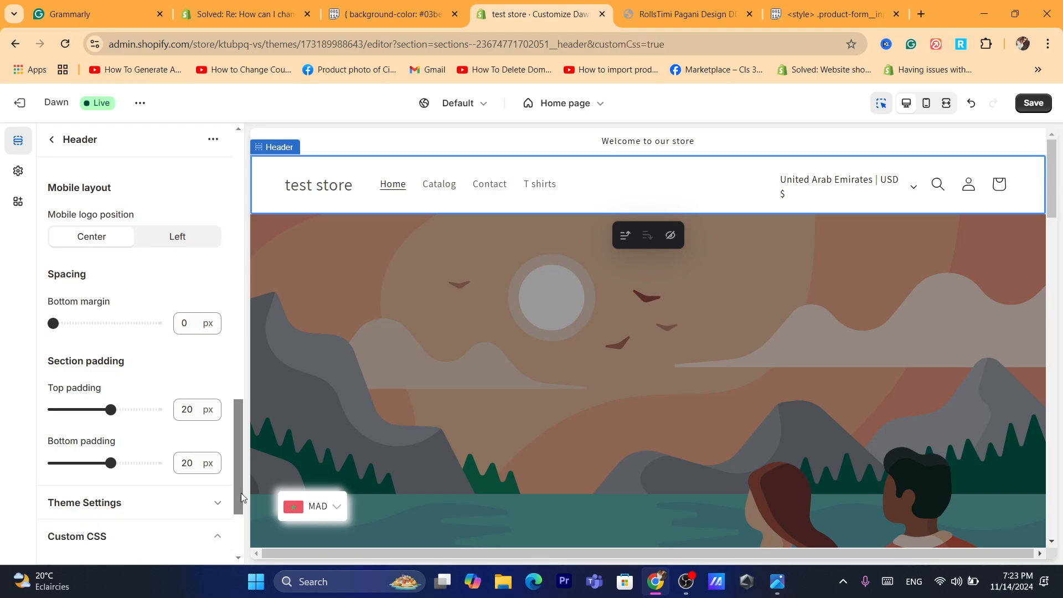
left_click_drag(234, 458, 236, 522)
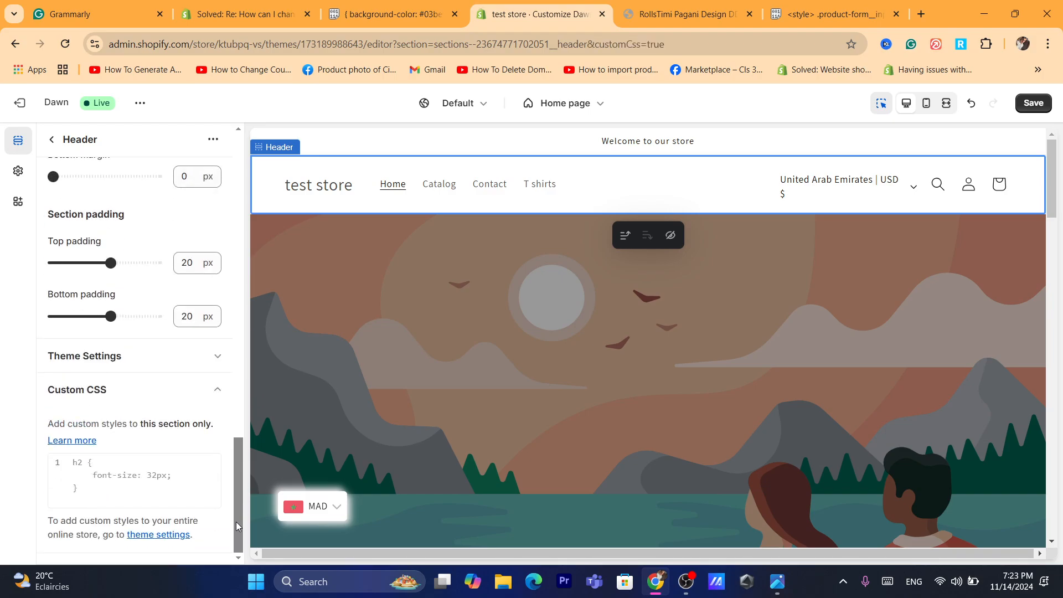
left_click(93, 483)
type("s")
key("BackSpace")
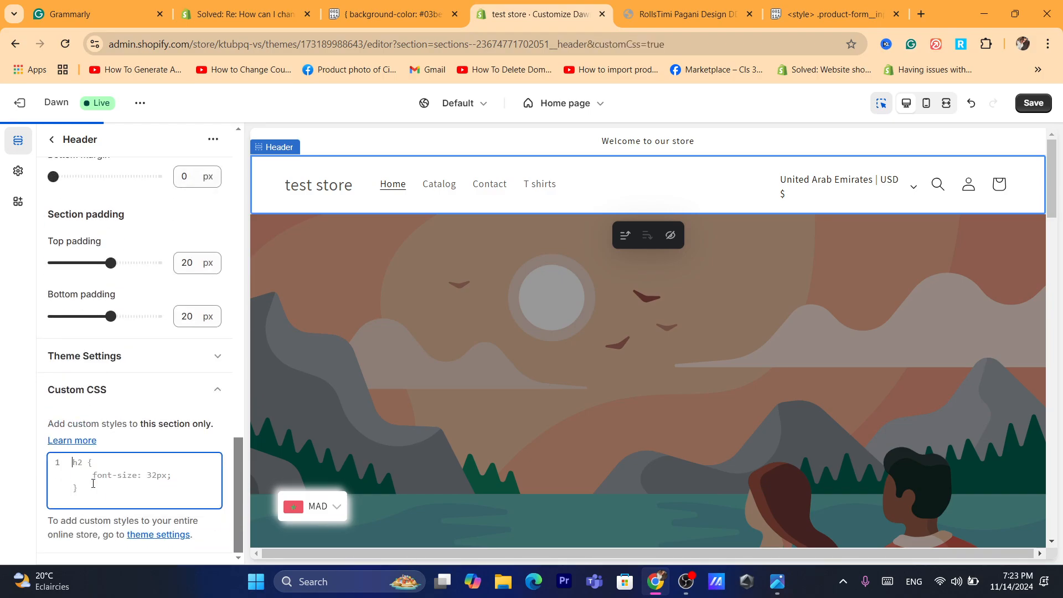
type("d")
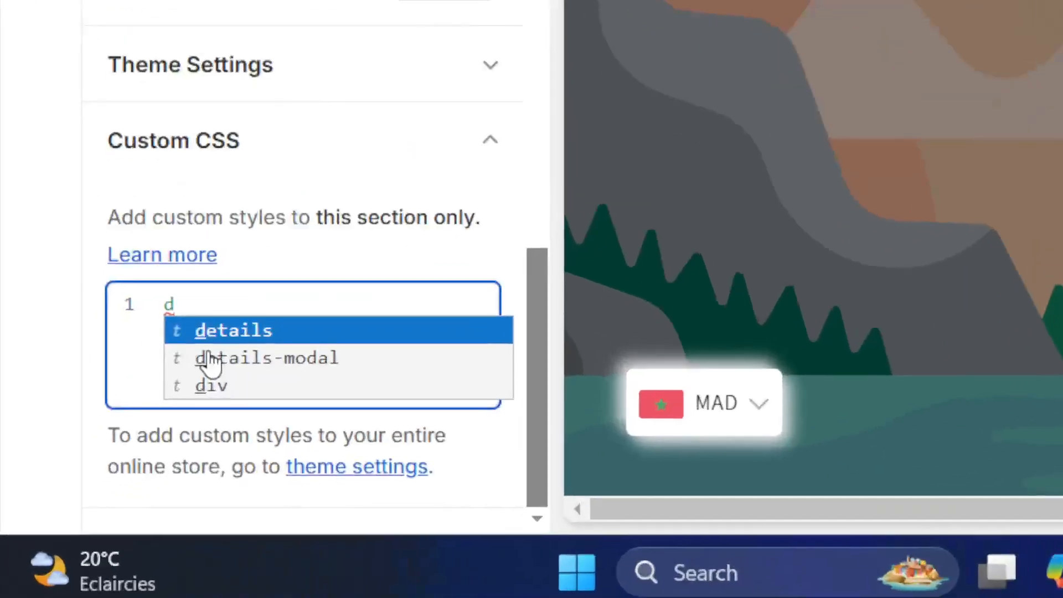
left_click(137, 333)
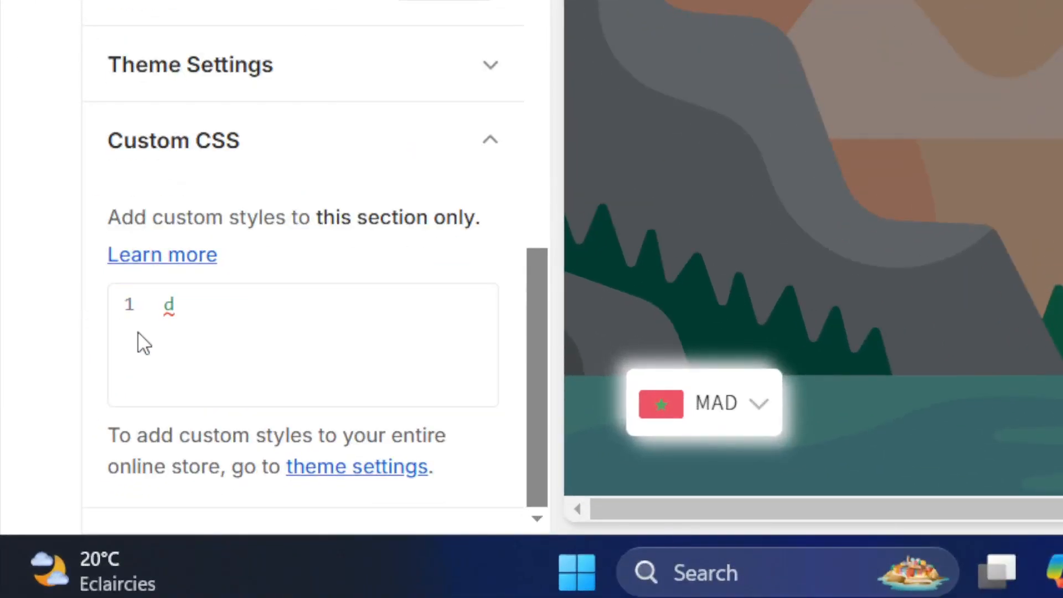
double_click(185, 327)
type("how to change background color for any section on shopify")
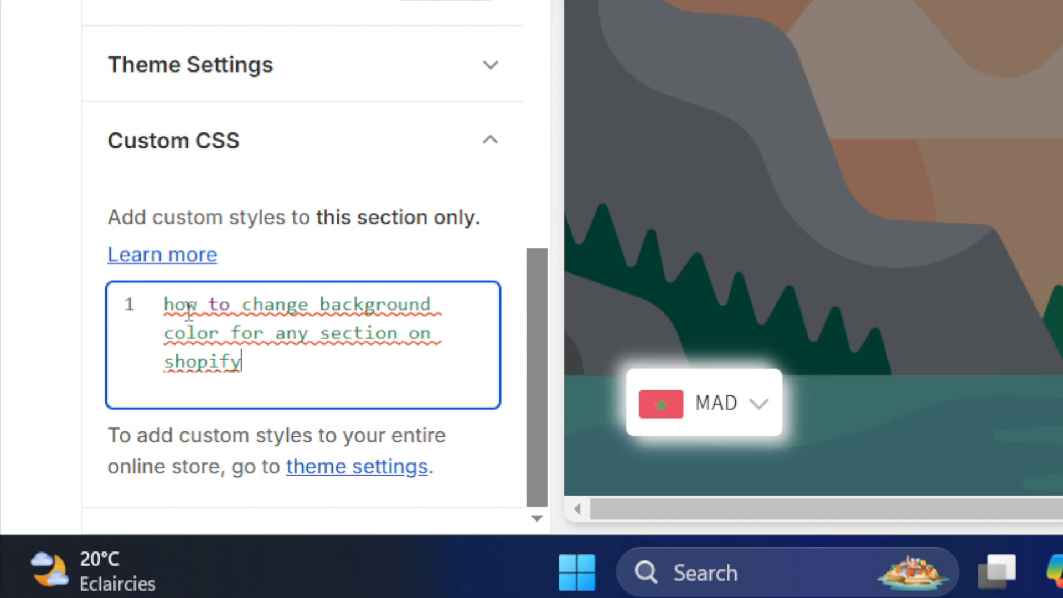
- Replace the header's custom CSS content with the rule { background-color: #03befc; } and save the theme
key("ctrl+a")
key("Right")
key("ctrl+a")
type("{   background-color: #03befc; }")
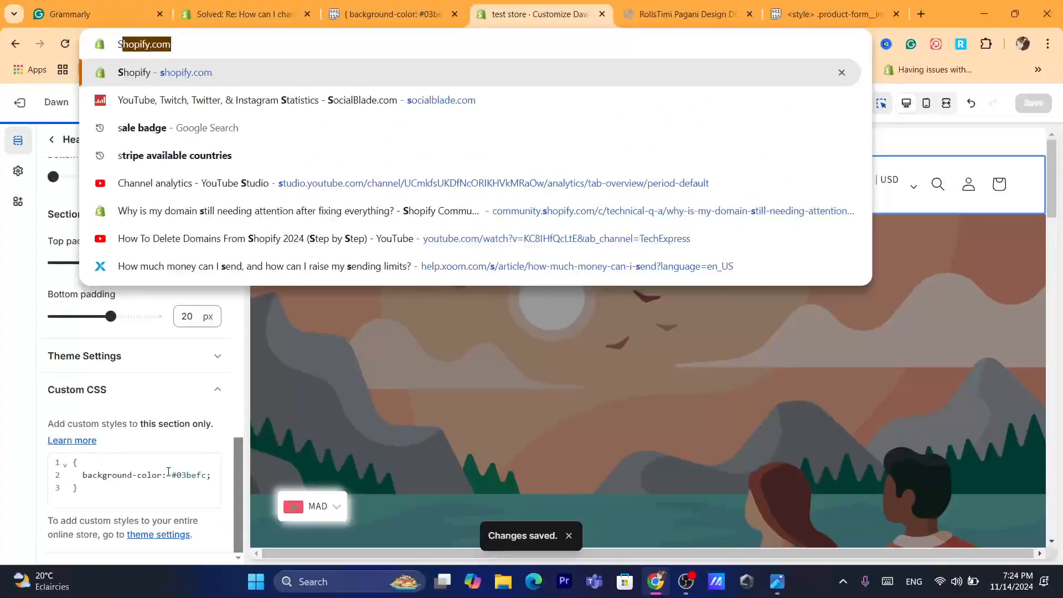
left_click(378, 328)
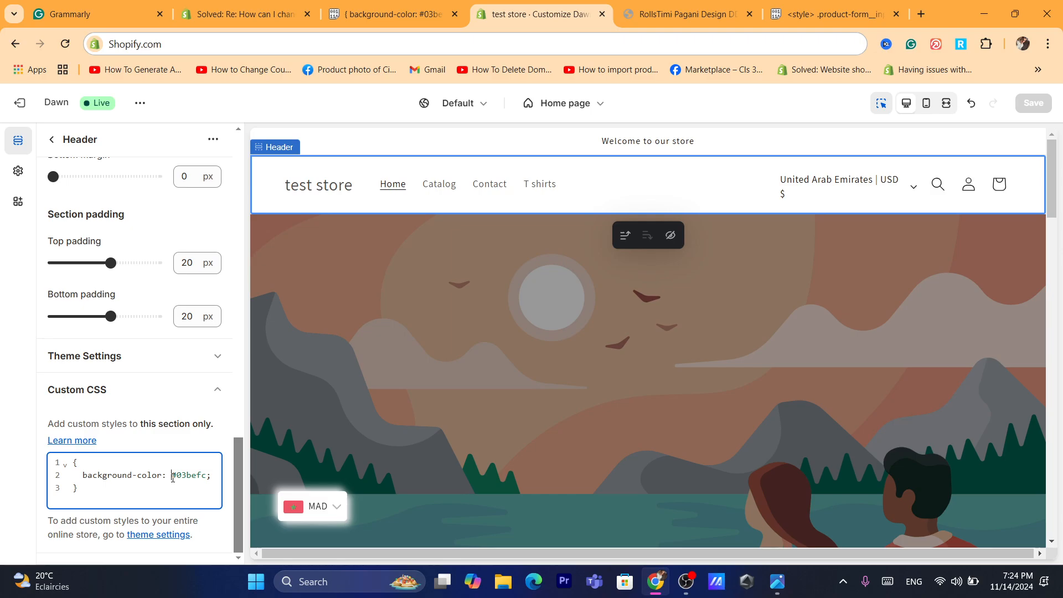
- Search Google for "color code picker" in the browser tab showing the Pastebin style snippet
left_click_drag(173, 477, 197, 477)
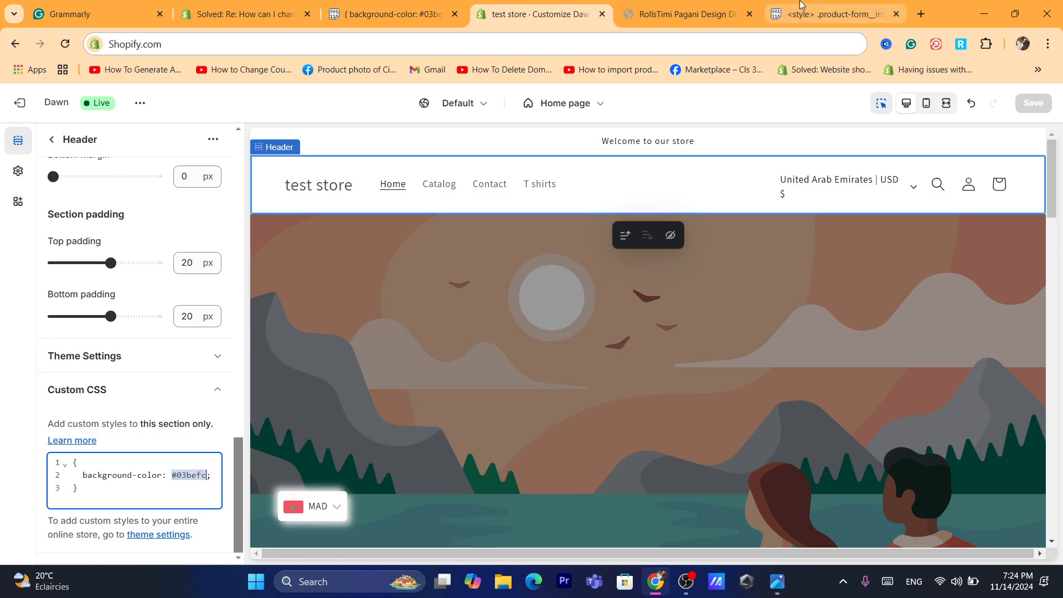
left_click(820, 14)
left_click(748, 43)
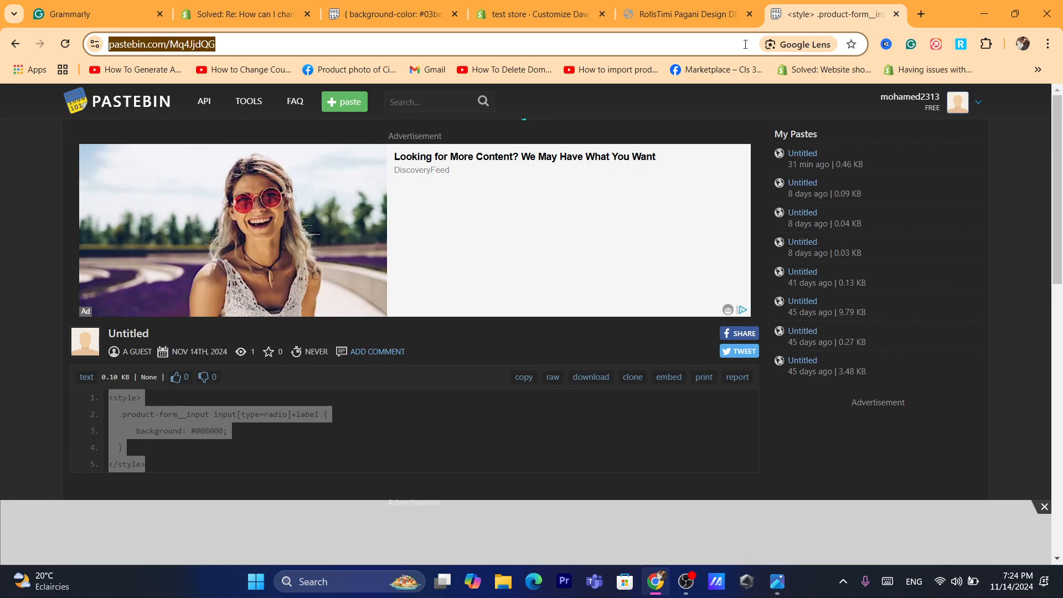
type("r")
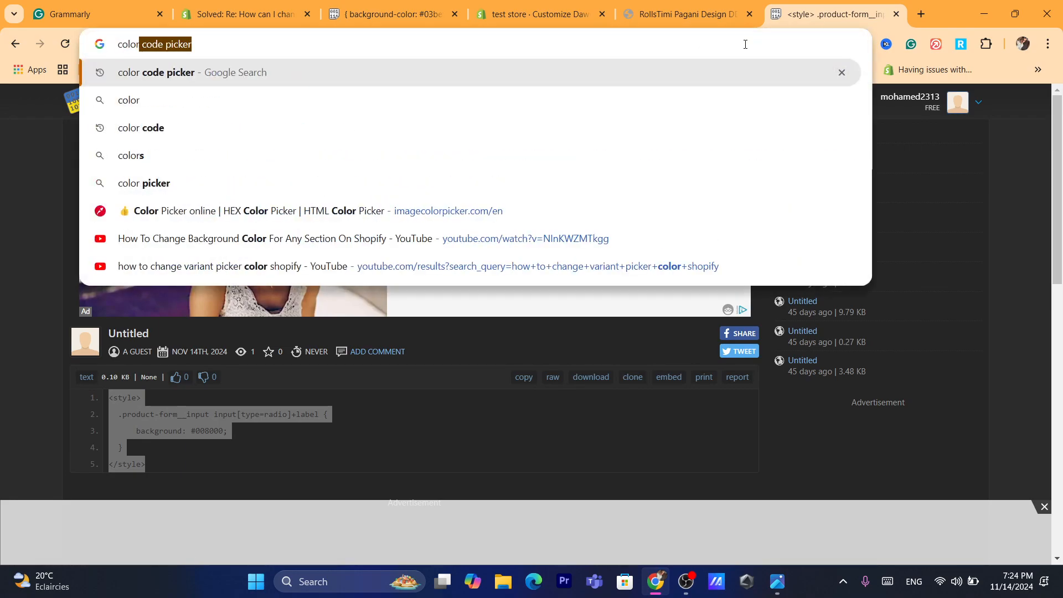
left_click(578, 82)
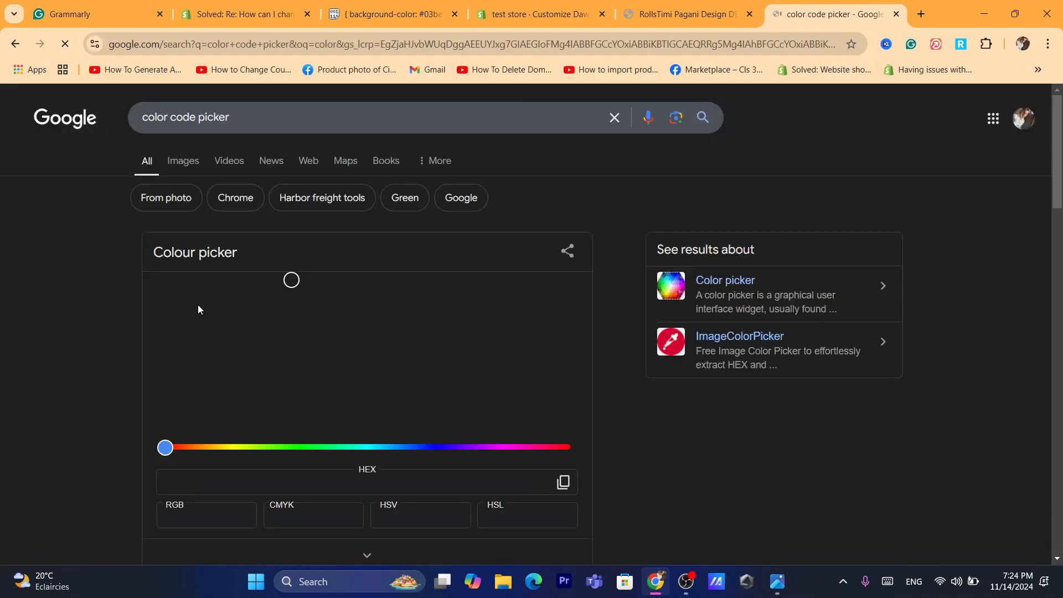
- Choose the bright pink #e80cb8 in Google's colour picker and copy its hex code
left_click_drag(344, 340, 476, 359)
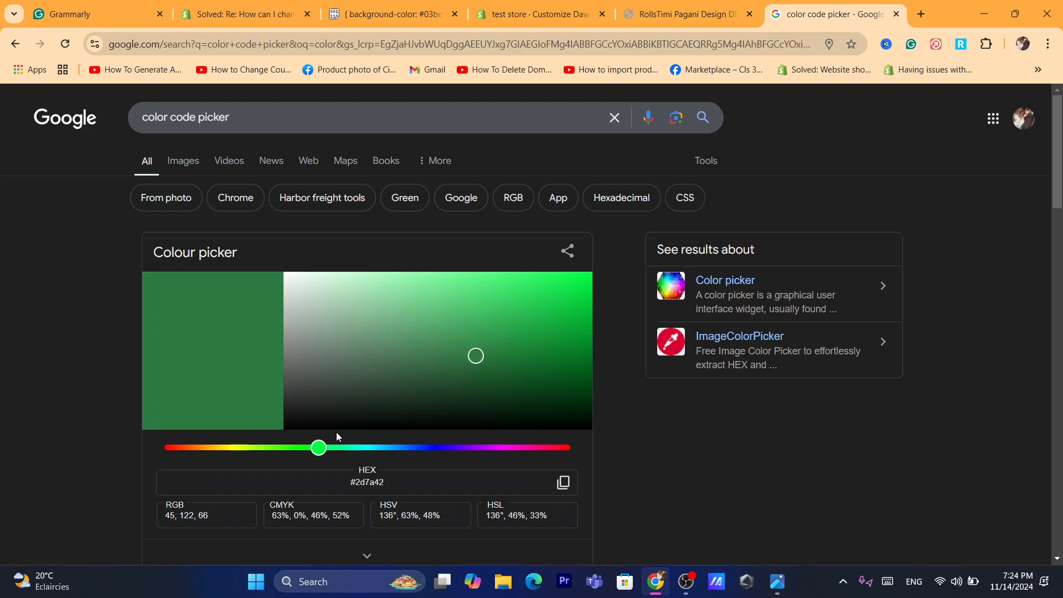
left_click_drag(322, 453, 518, 450)
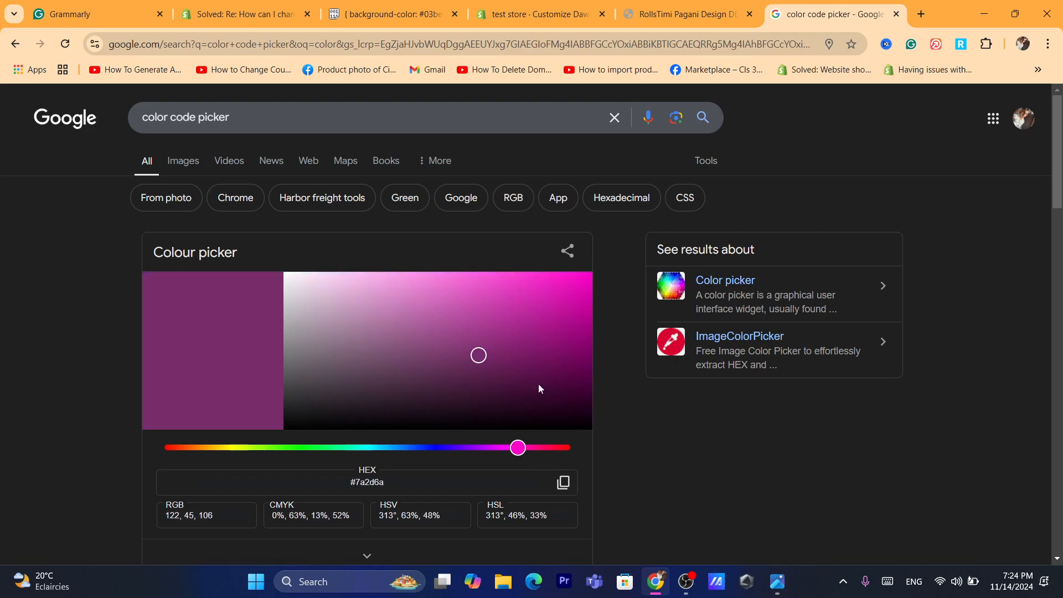
left_click(569, 299)
left_click_drag(570, 301, 584, 283)
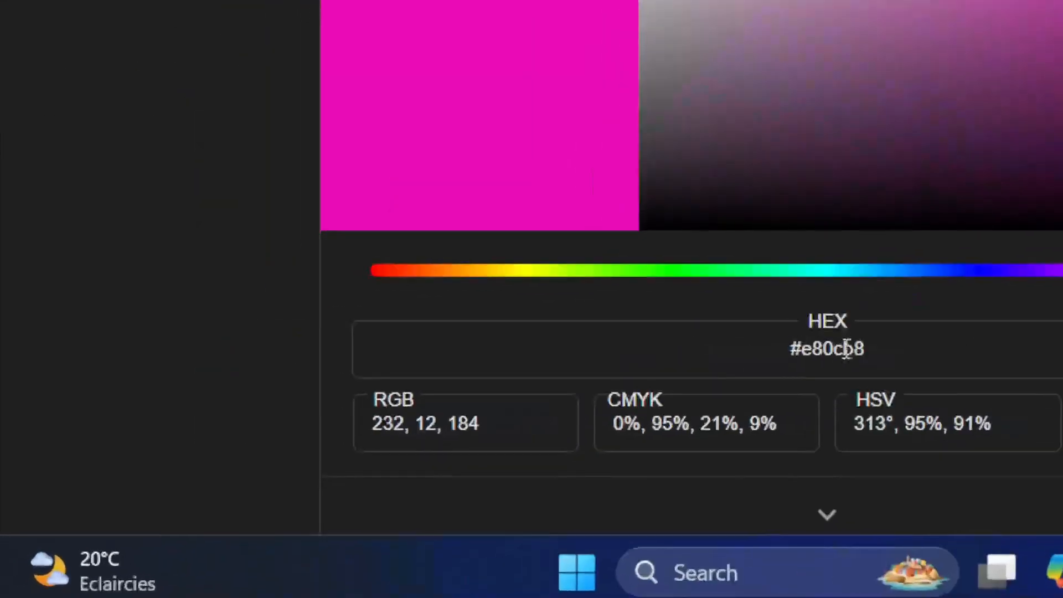
triple_click(821, 356)
right_click(821, 357)
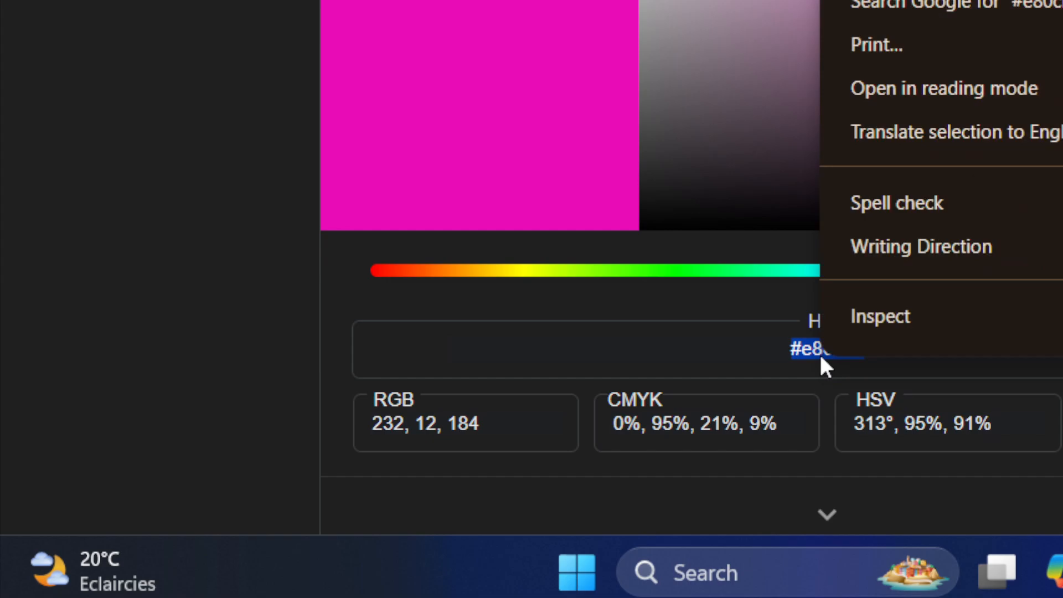
left_click(396, 241)
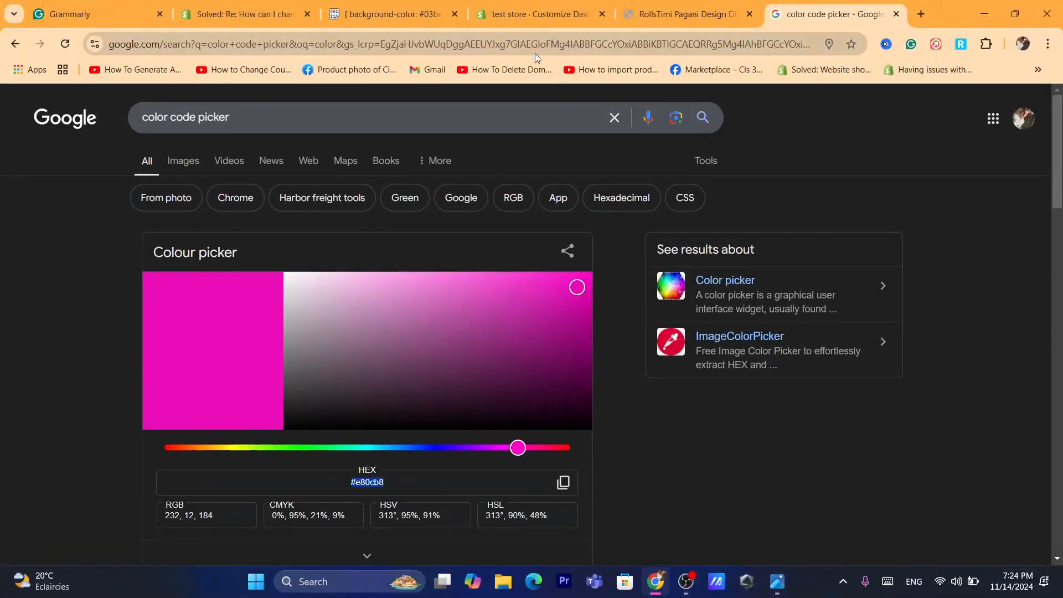
- Return to the Shopify theme editor, set the header custom CSS background-color to #e80cb8, and save
left_click(535, 49)
type("s")
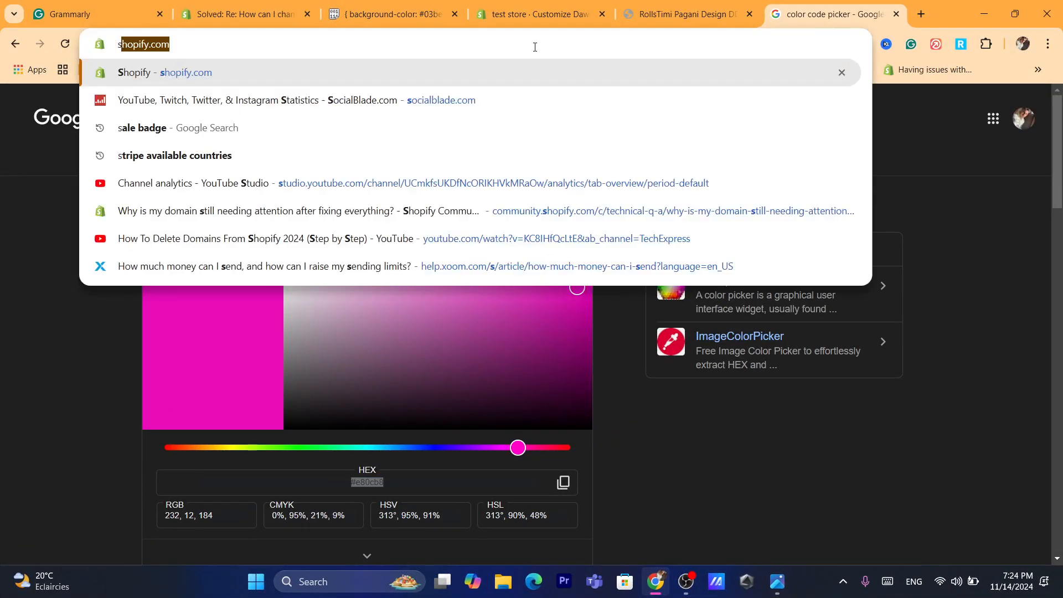
left_click(995, 240)
left_click(687, 13)
left_click(561, 5)
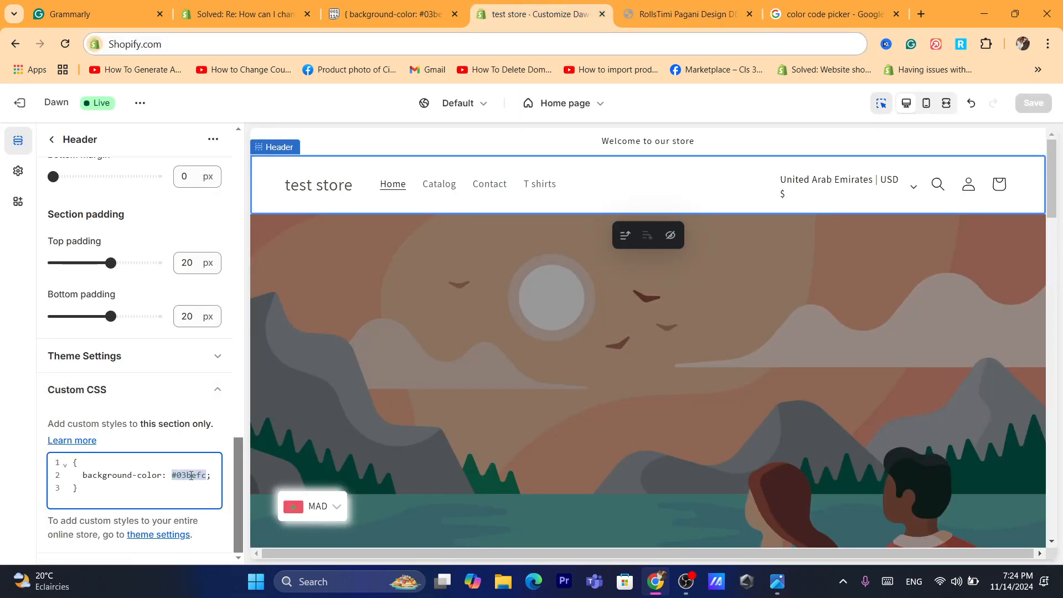
left_click(173, 477)
left_click_drag(174, 478, 208, 478)
key("ctrl+v")
left_click(1034, 103)
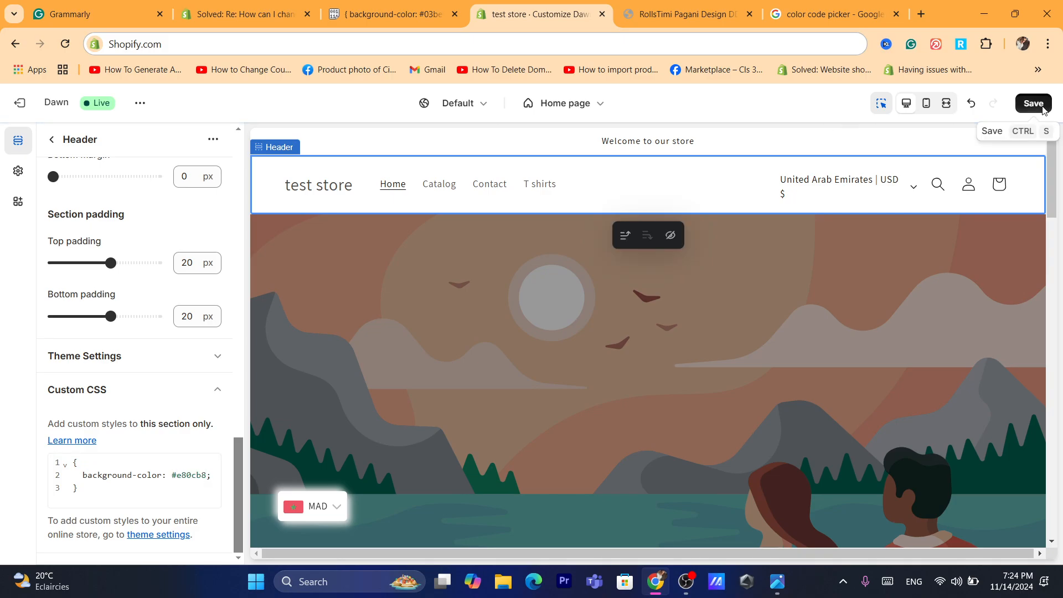
left_click(1033, 103)
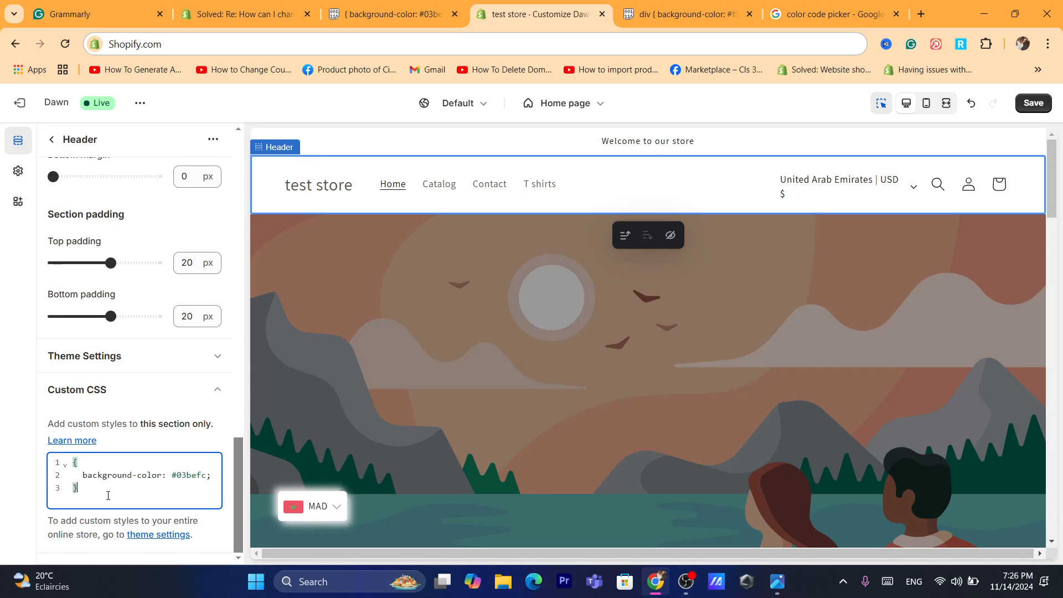
- Replace the header's entire custom CSS with the rule div { background-color: #f5f5f5; }
left_click_drag(108, 496, 41, 445)
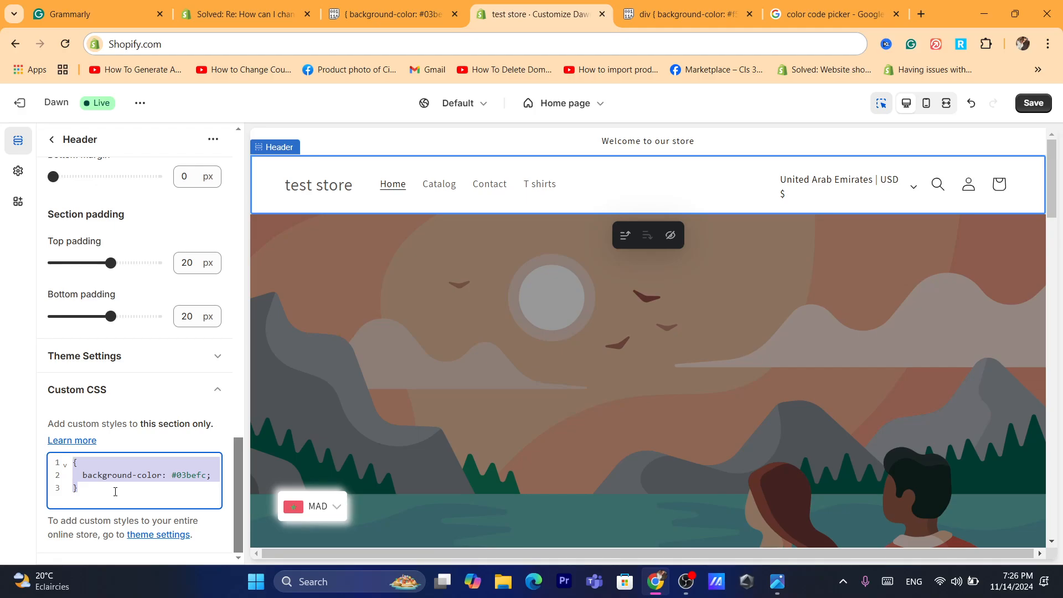
type("div {   background-color: #f5f5f5; }")
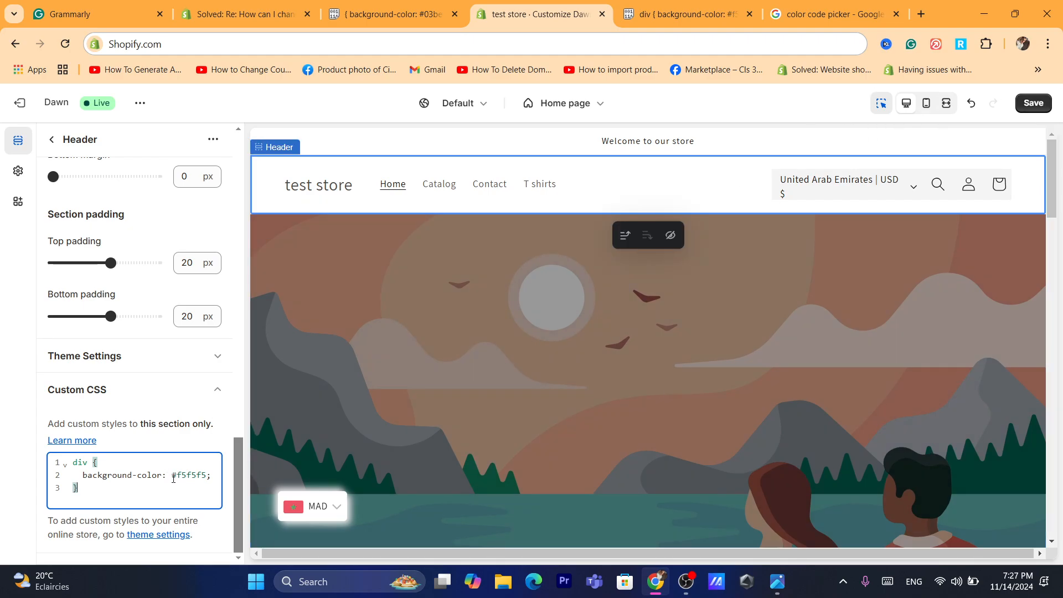
- Switch to Google's colour picker, choose the magenta #d609c5, and copy its hex code
left_click(700, 10)
left_click(859, 5)
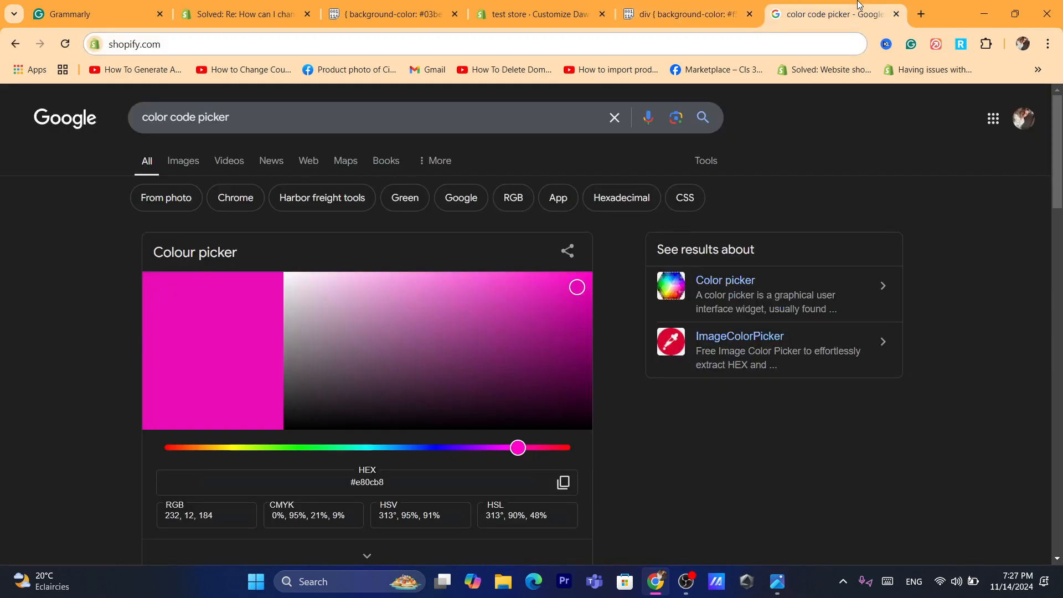
left_click_drag(518, 447, 411, 404)
left_click_drag(575, 274, 582, 298)
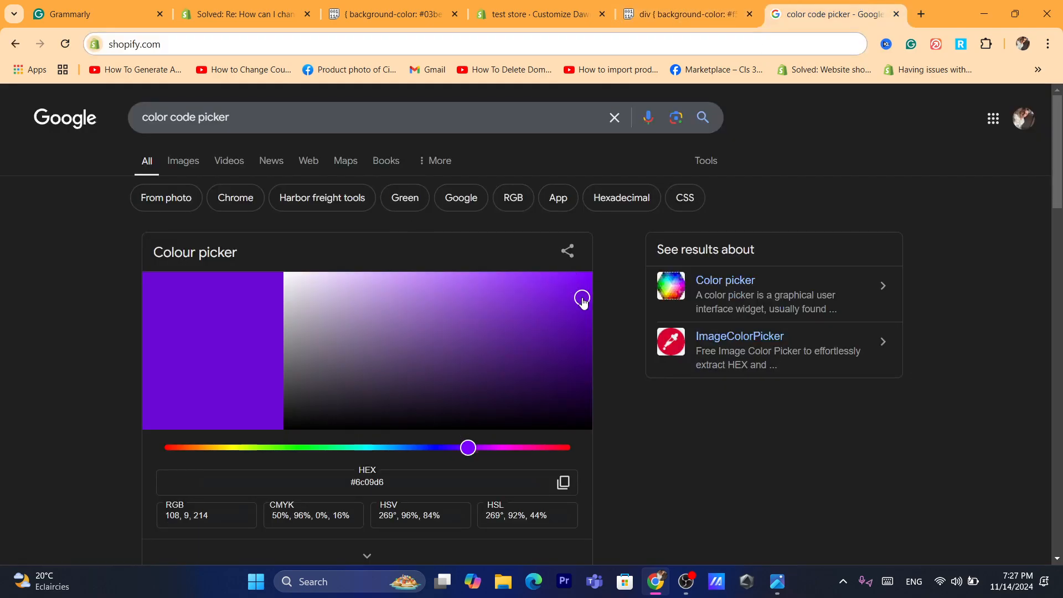
left_click_drag(498, 452, 509, 448)
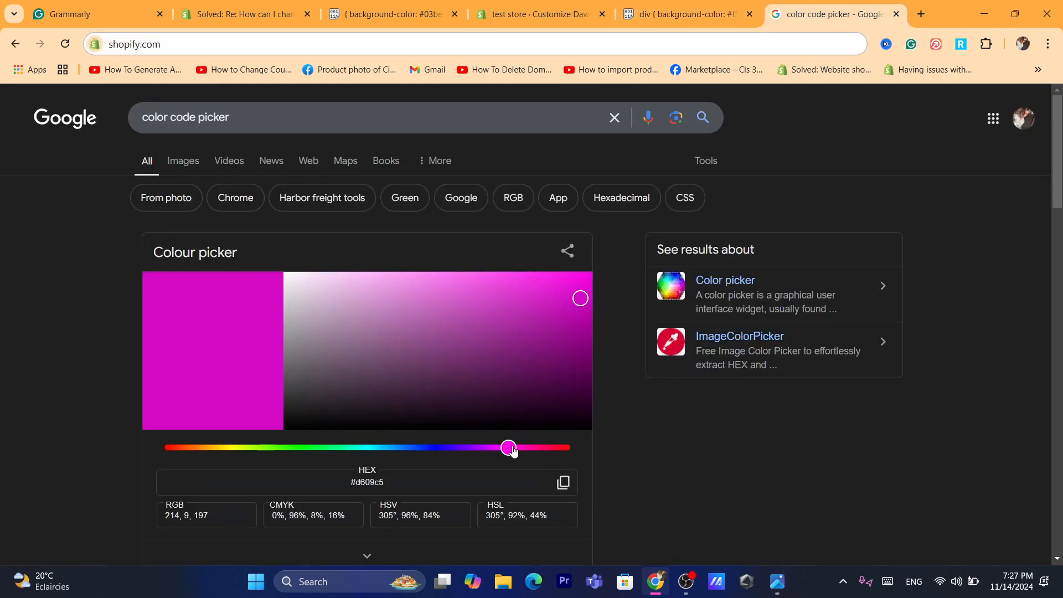
triple_click(367, 484)
key("ctrl+c")
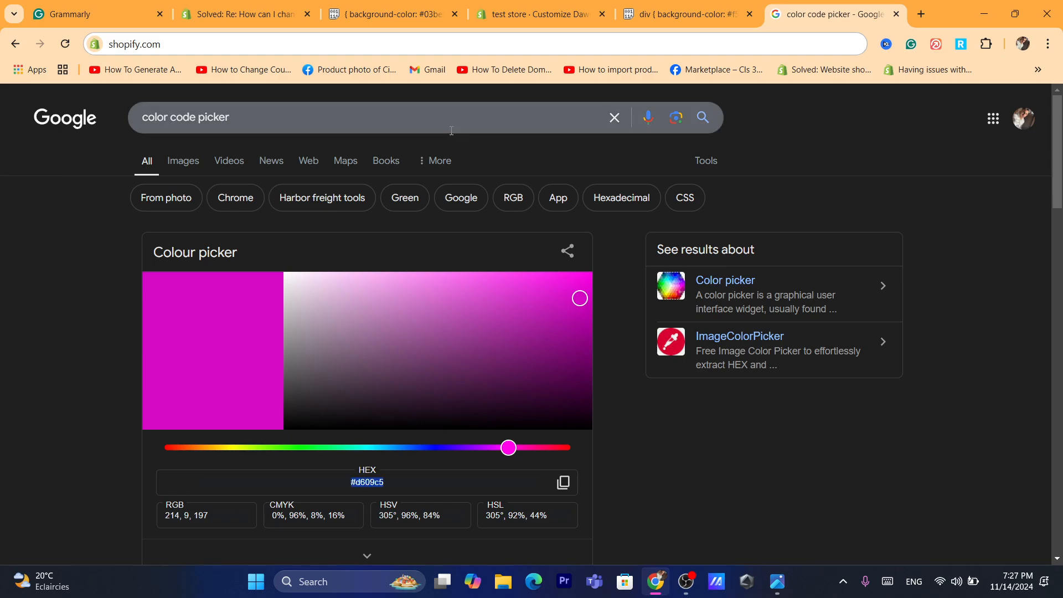
- Back in the Shopify theme editor, set the header div rule's background-color to #d609c5 and save the theme
left_click(425, 48)
left_click(760, 2)
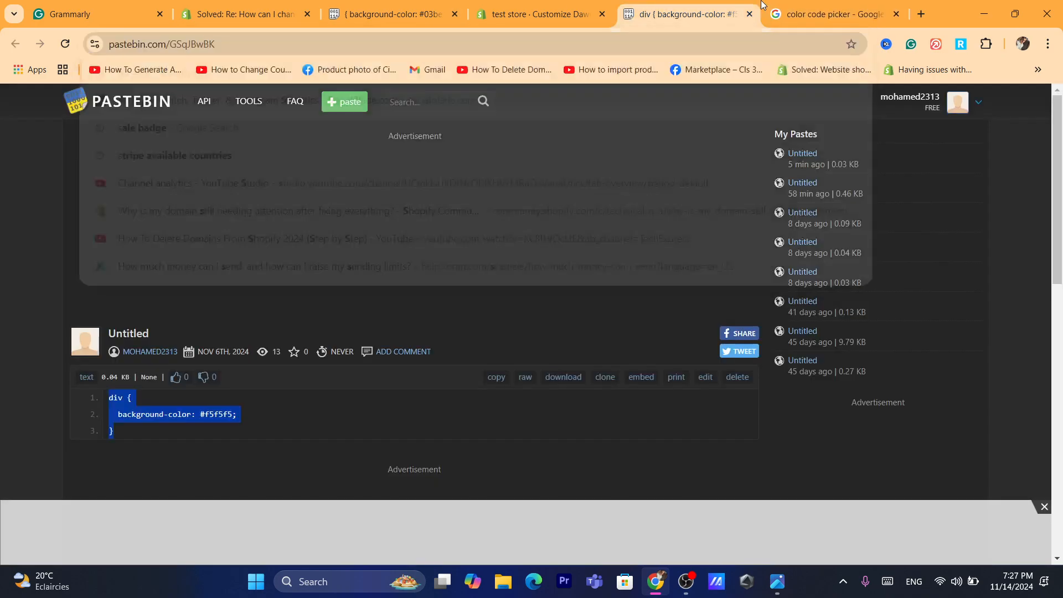
left_click(527, 2)
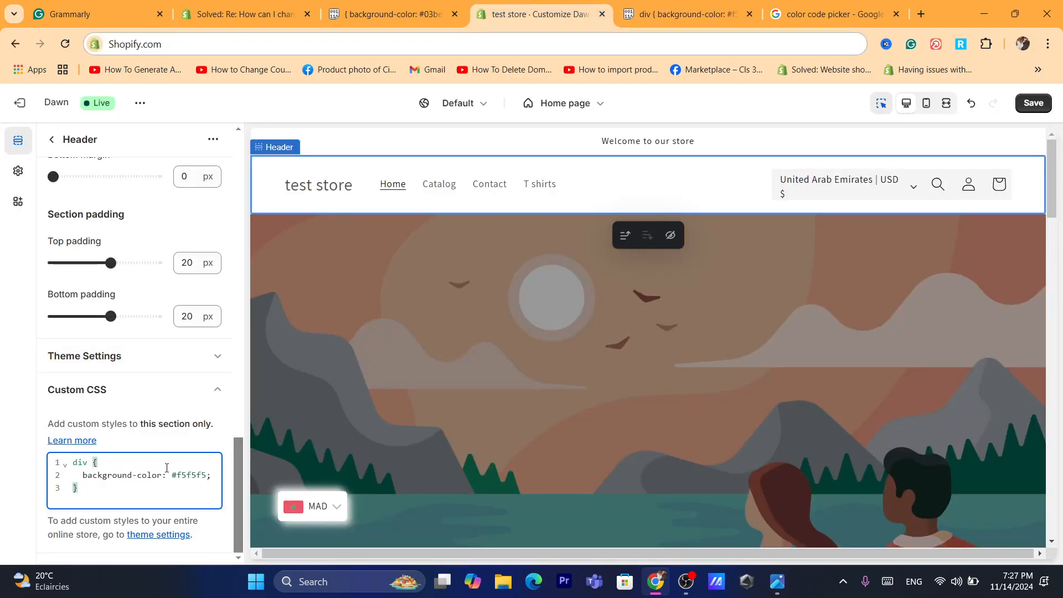
left_click_drag(170, 475, 210, 474)
key("ctrl+v")
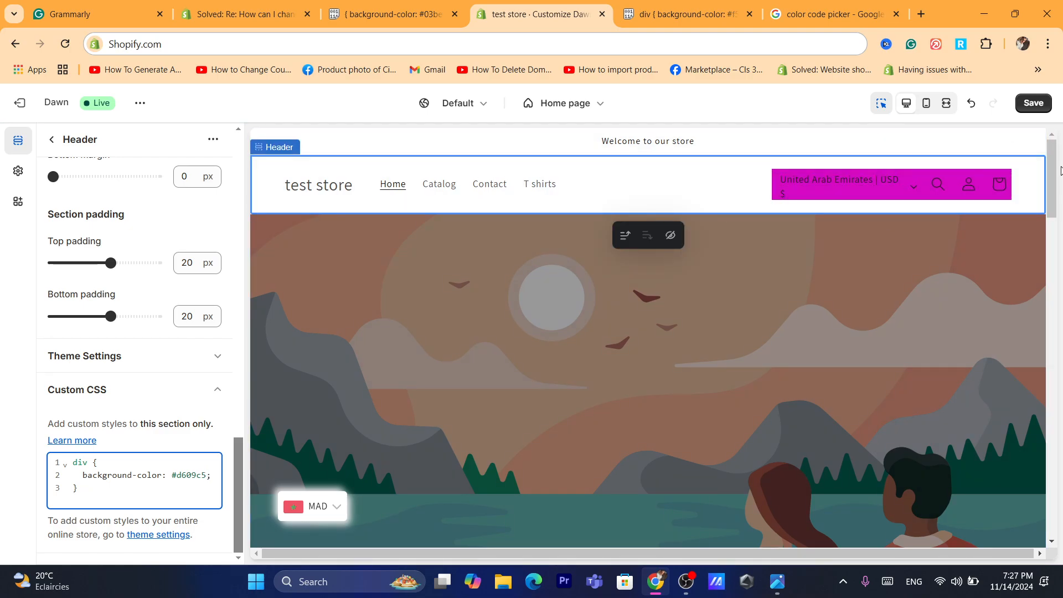
left_click(1018, 104)
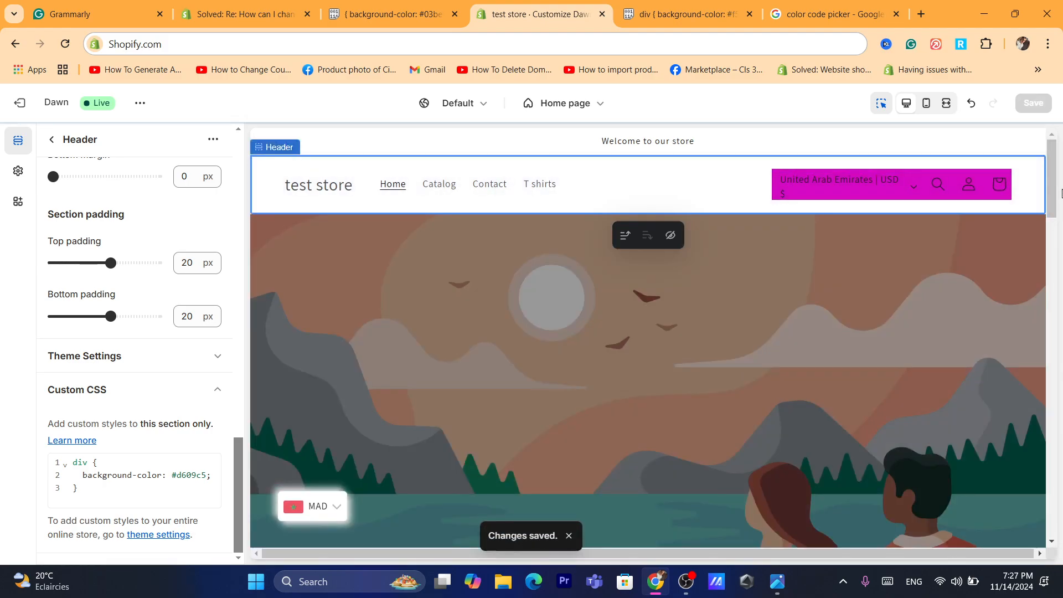
- Review the settings and color schemes of the home page's Email signup, Contact Form and Footer sections
left_click_drag(1053, 189, 1062, 416)
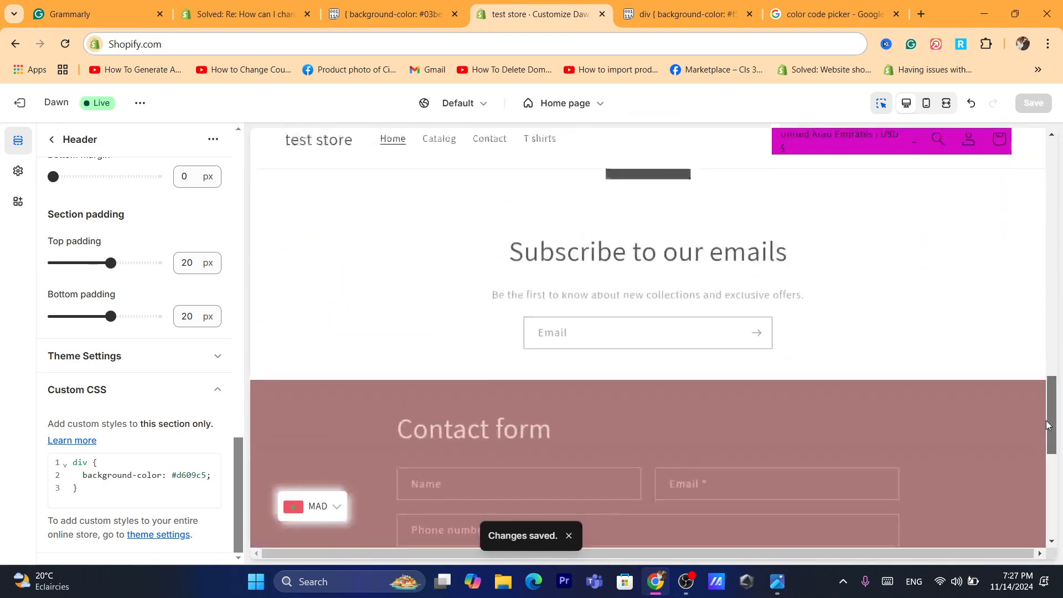
left_click(904, 269)
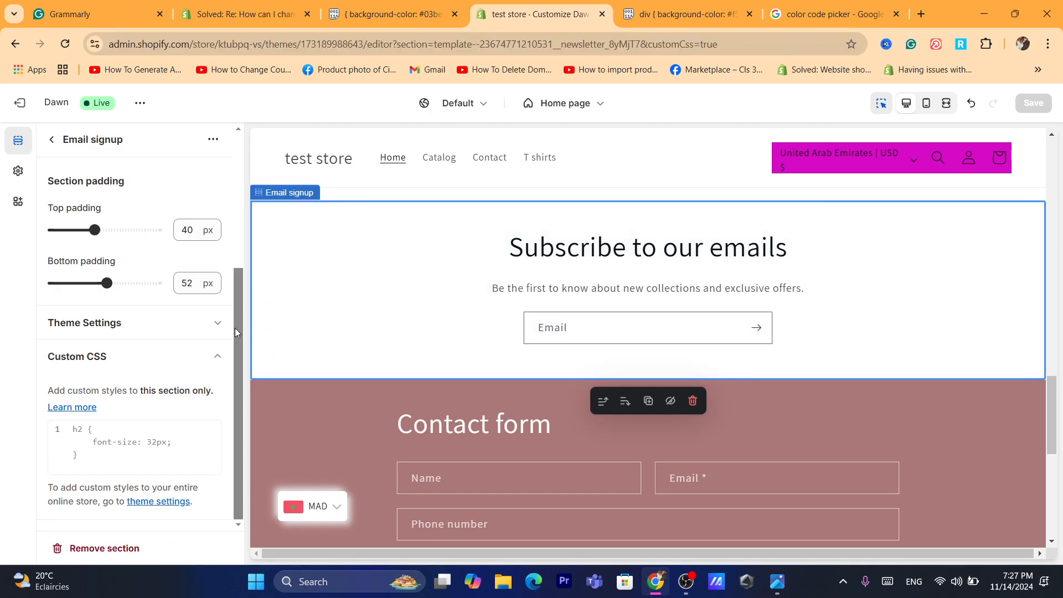
scroll(235, 332, "up", 4)
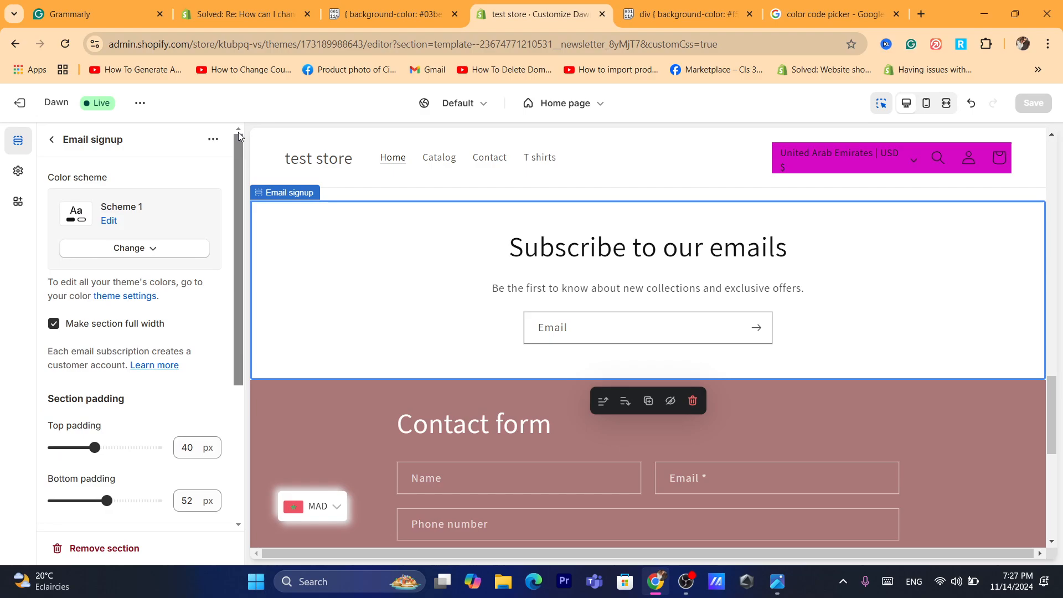
left_click(1029, 395)
scroll(1041, 498, "down", 4)
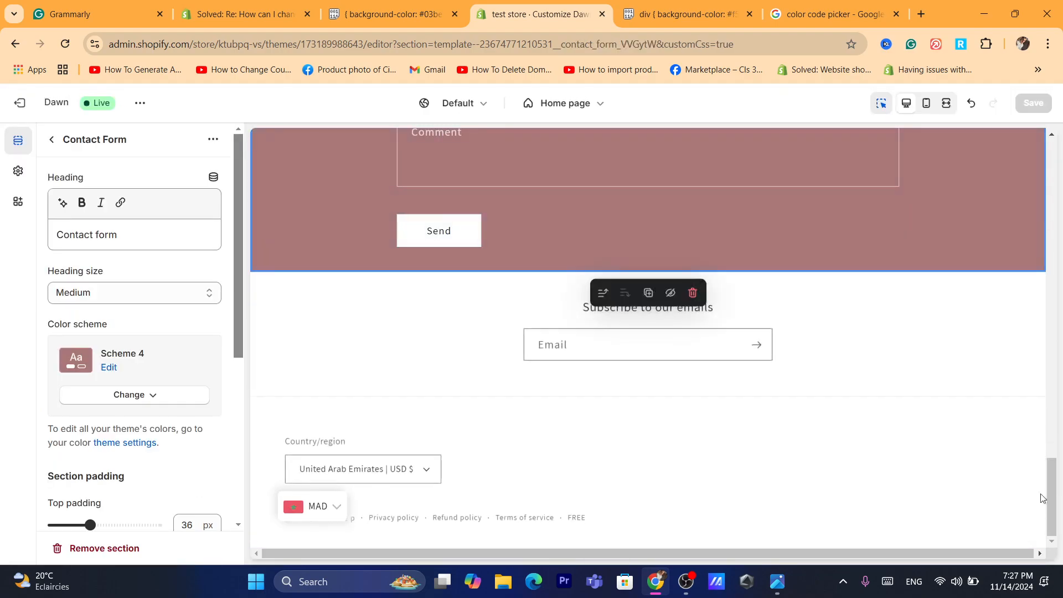
left_click(831, 418)
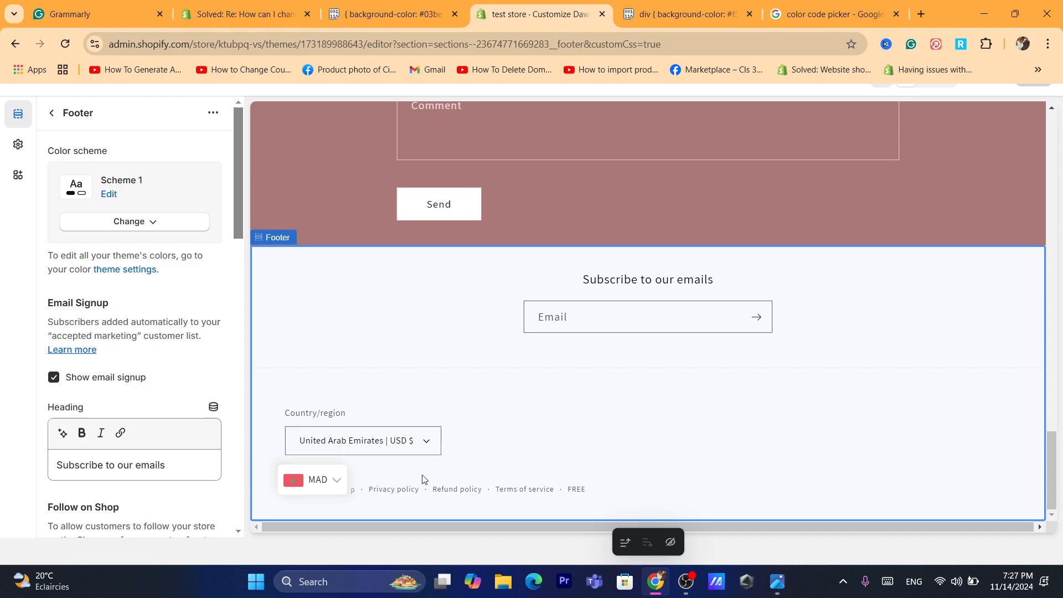
left_click(399, 437)
left_click(452, 352)
- Return to the home page's section list and look through the section types available for the footer and the template
left_click(53, 116)
left_click(83, 385)
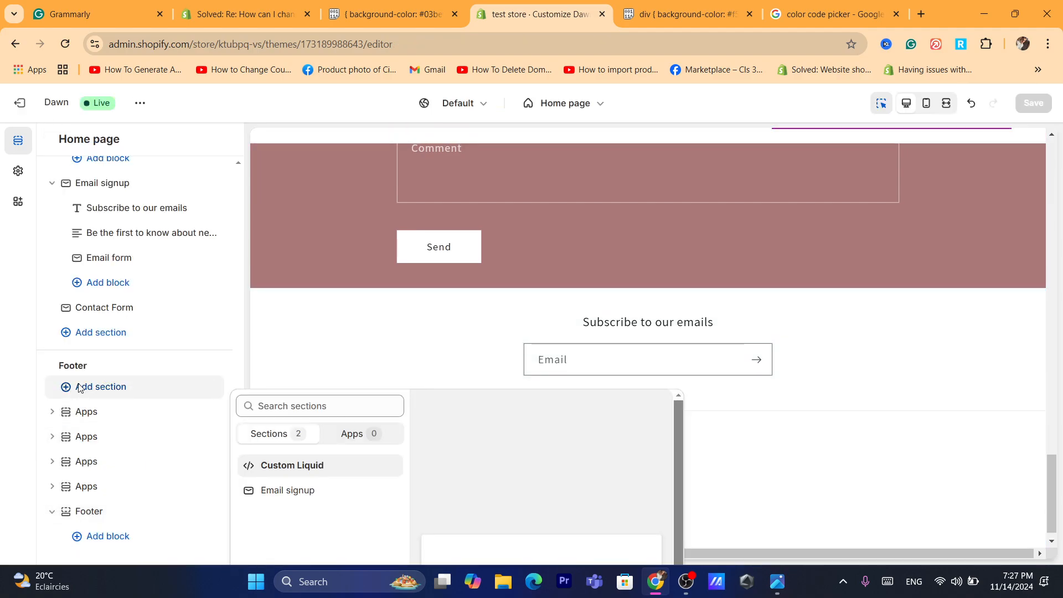
left_click(94, 340)
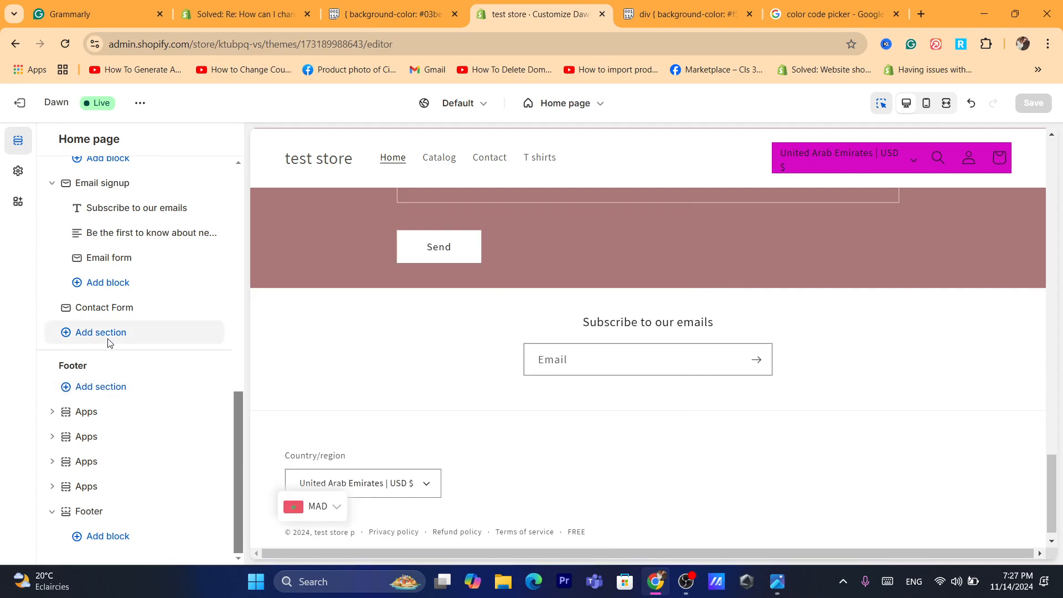
left_click(105, 339)
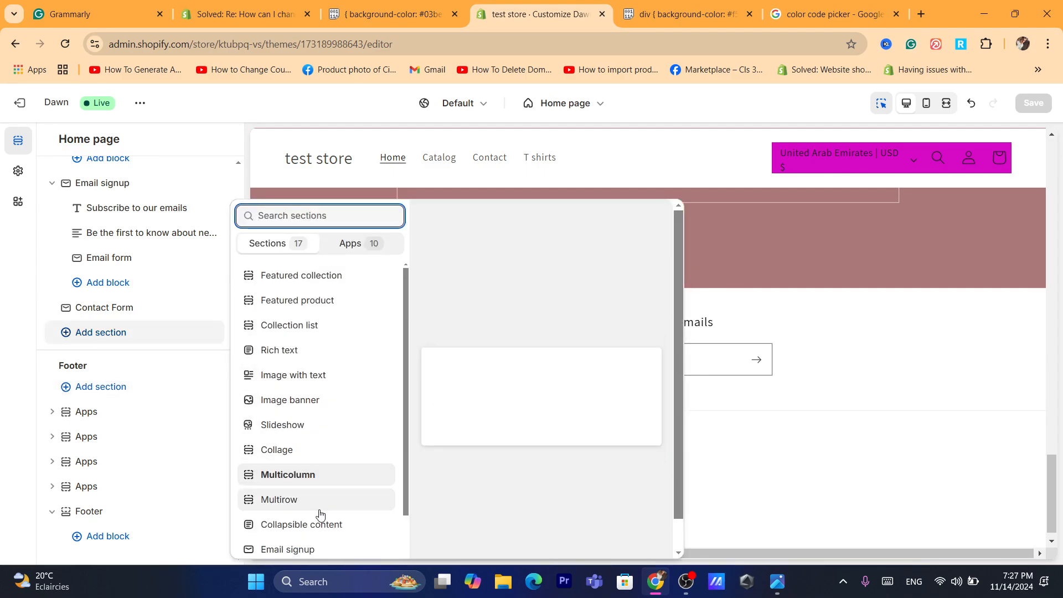
left_click_drag(404, 368, 406, 494)
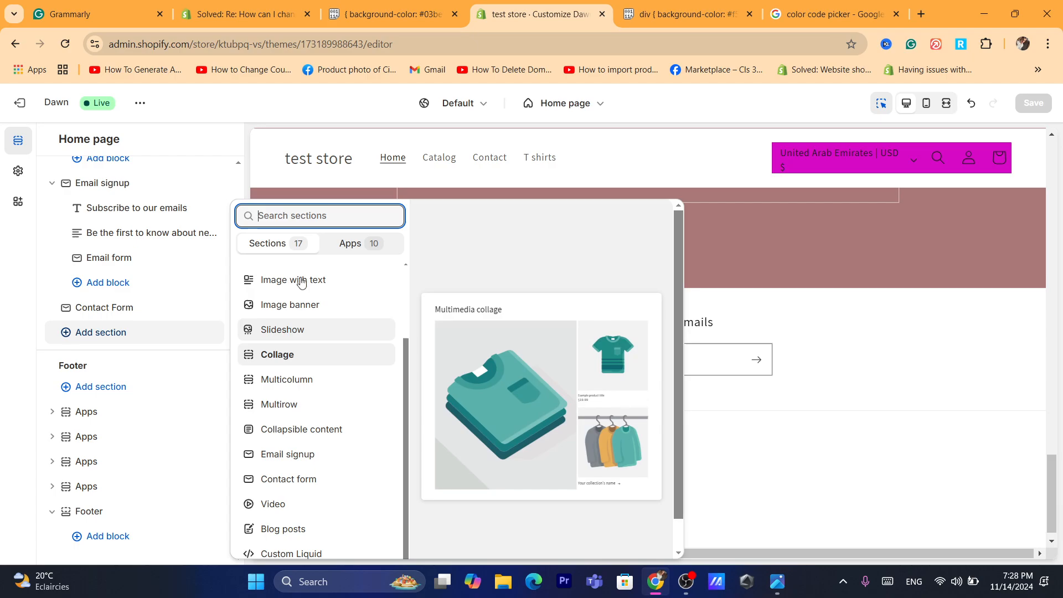
left_click(503, 45)
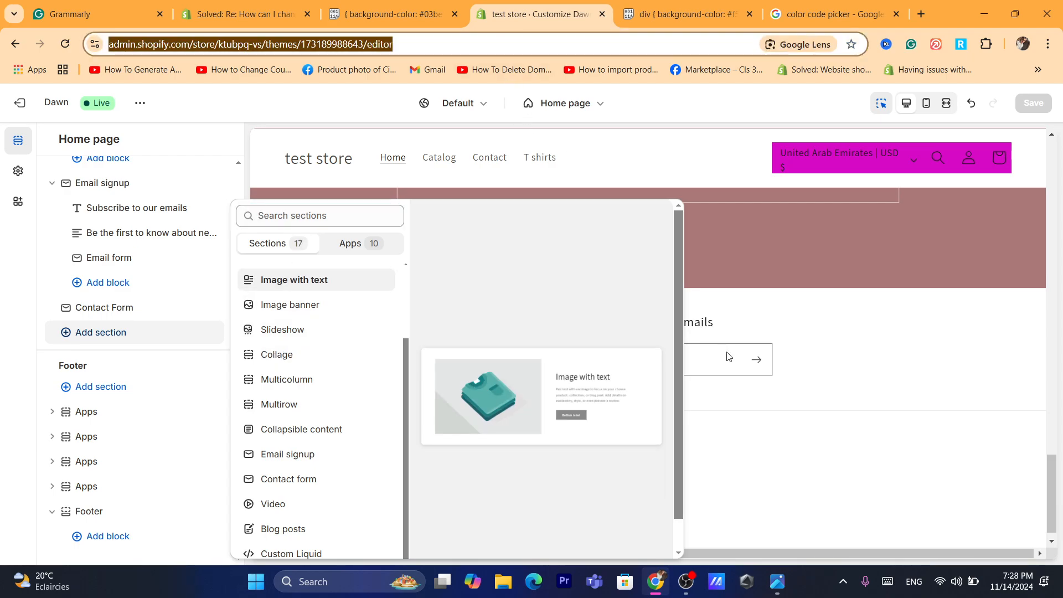
left_click(816, 349)
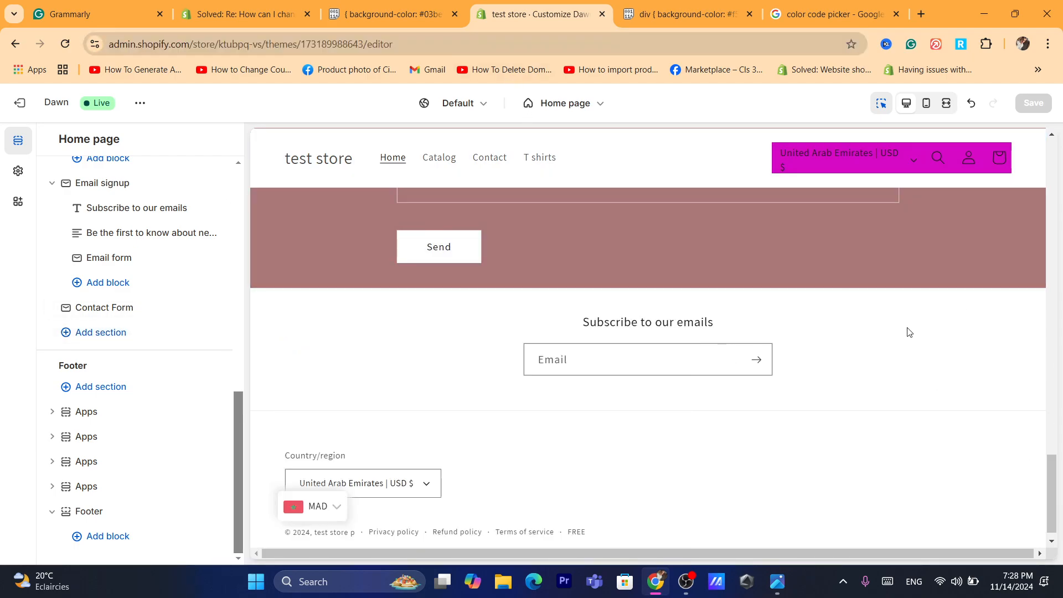
- Set the background of the Contact Form section's Scheme 4 to purple #A114F5 and save the theme
left_click(910, 332)
left_click(798, 239)
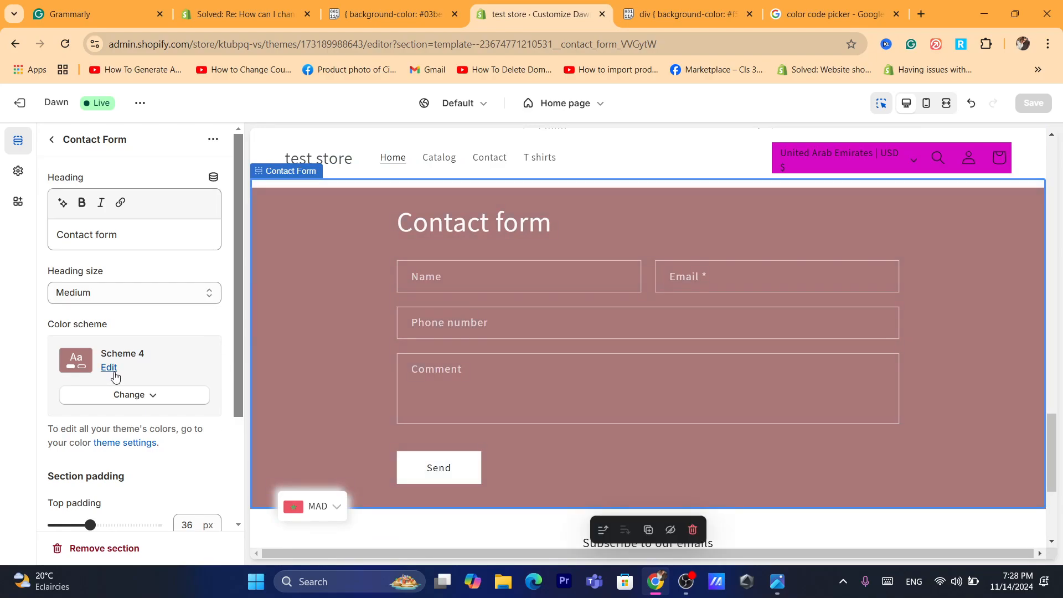
left_click(112, 372)
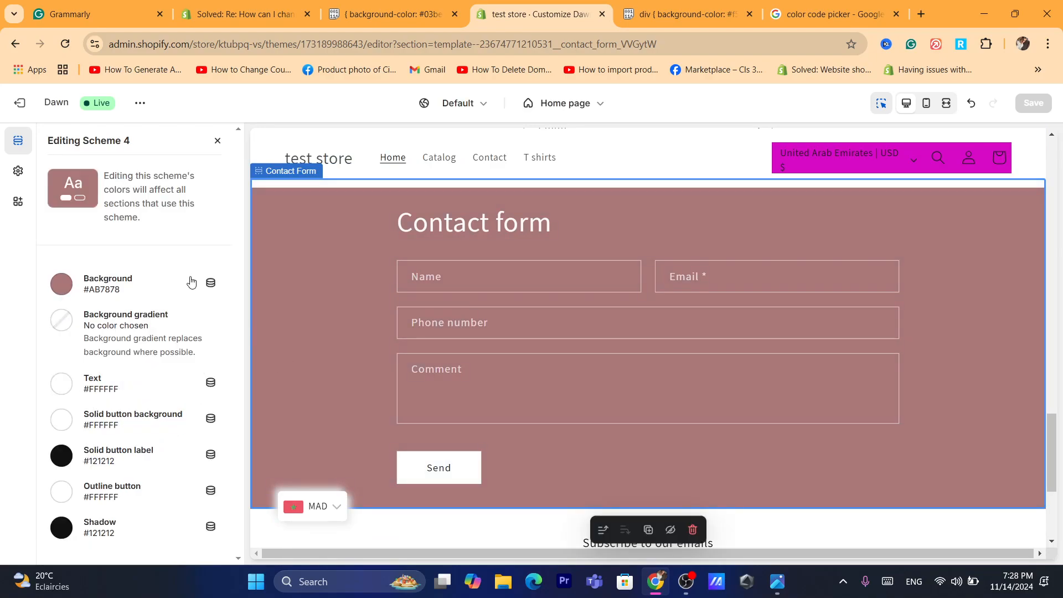
left_click(61, 284)
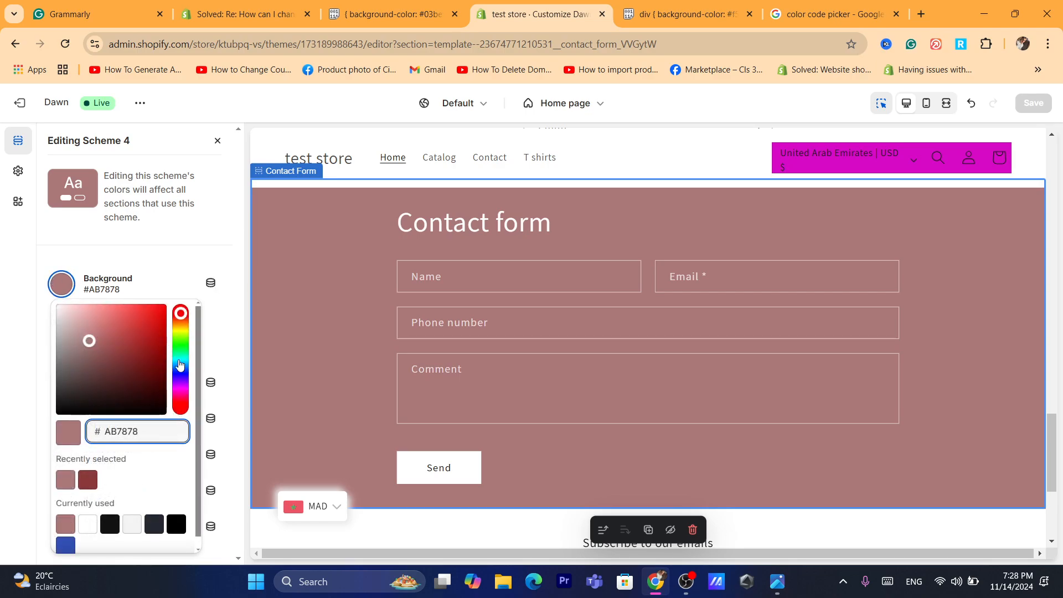
left_click(181, 358)
left_click_drag(181, 358, 187, 390)
left_click_drag(145, 351, 161, 306)
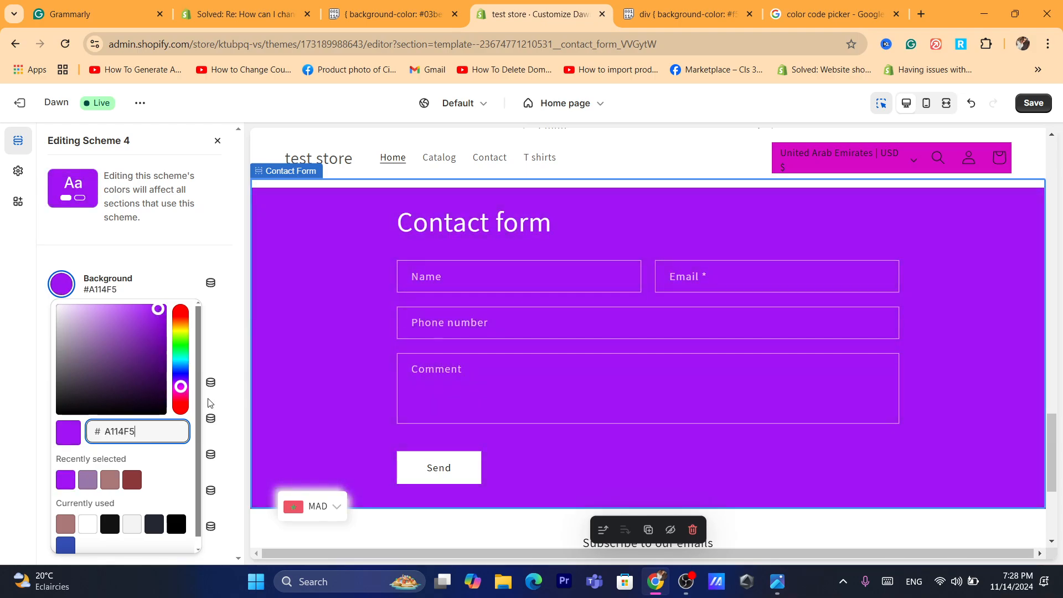
left_click(1033, 103)
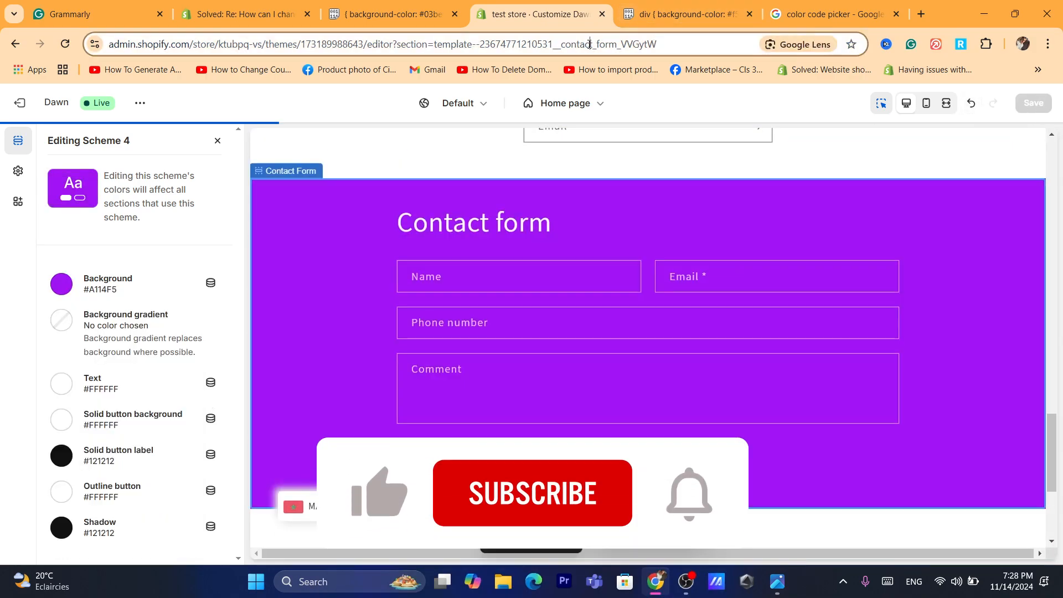
- Start entering a new web address or search beginning with "d"
left_click(589, 44)
type("d")
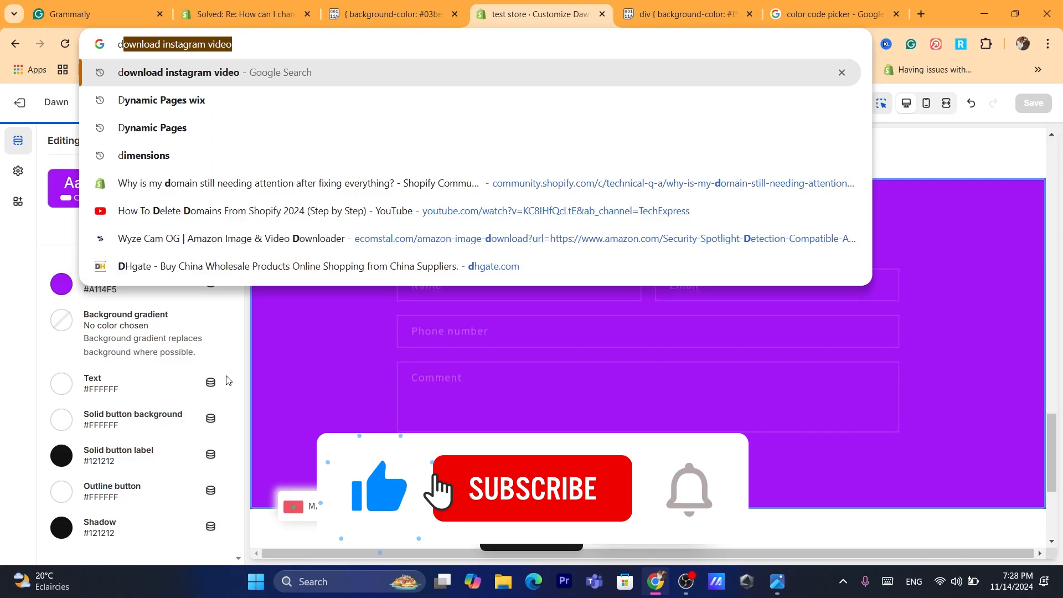